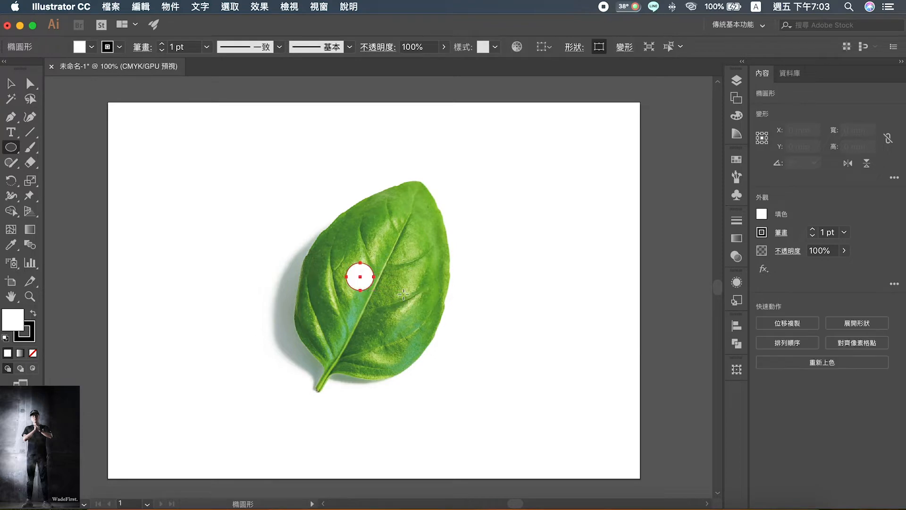
Remove the stroke from the white circle on the leaf, leaving only its white fill.
key("super+equal")
key("super+equal")
key("super+equal")
key("super+equal")
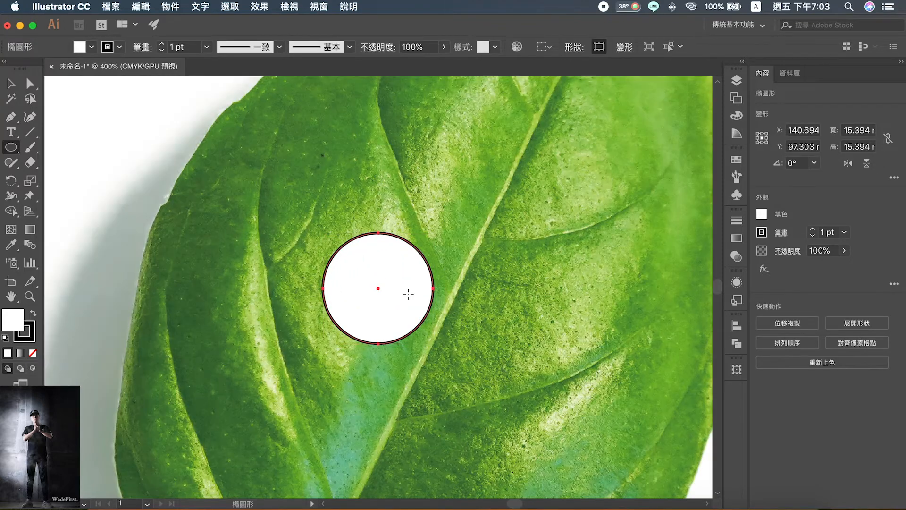
left_click(119, 46)
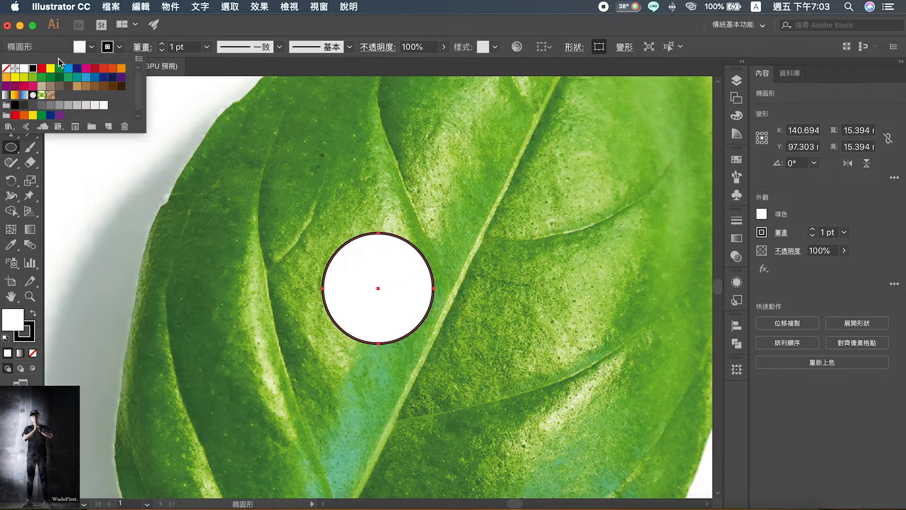
left_click(6, 69)
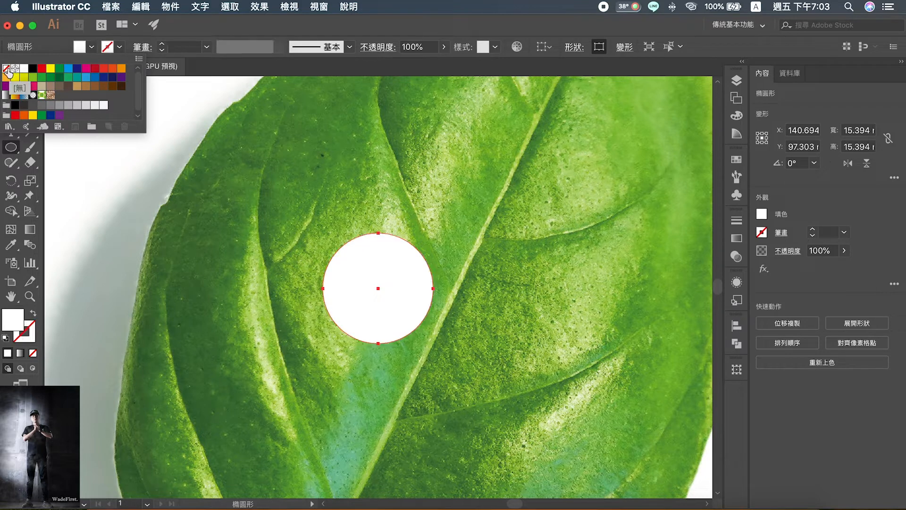
left_click(195, 169)
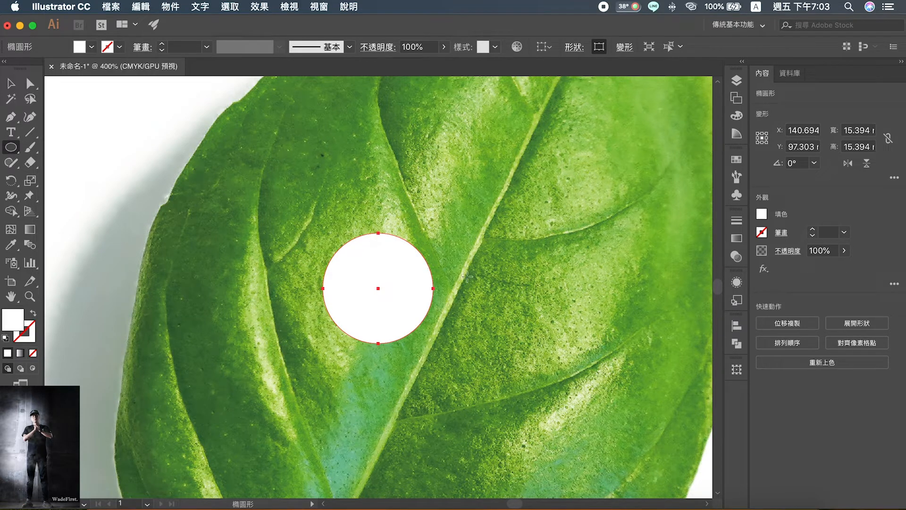
left_click(11, 84)
left_click(480, 253)
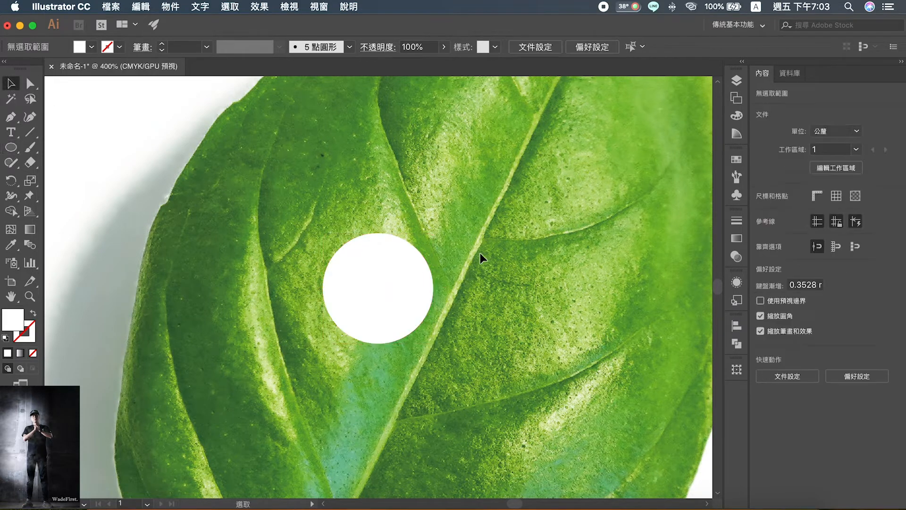
Stretch the white circle by nudging its rightmost anchor point outward to X 151.214 mm.
left_click(388, 282)
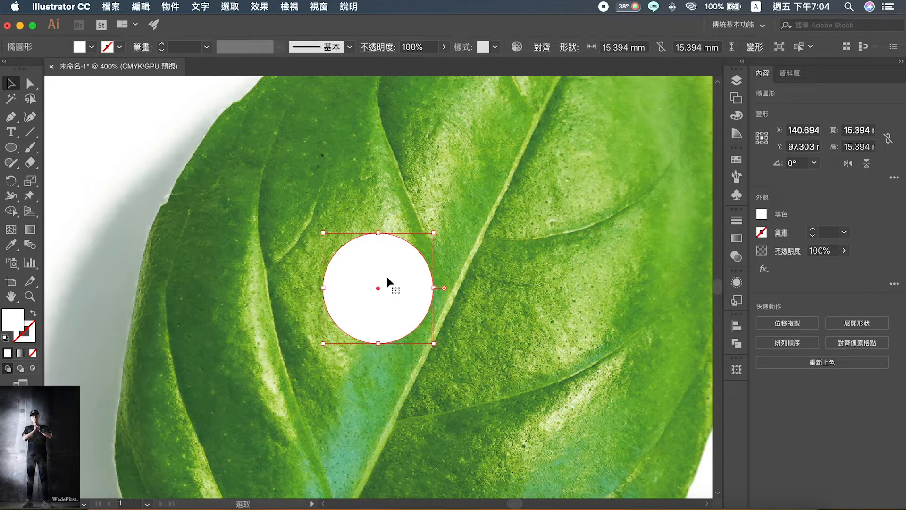
left_click(30, 83)
left_click(434, 288)
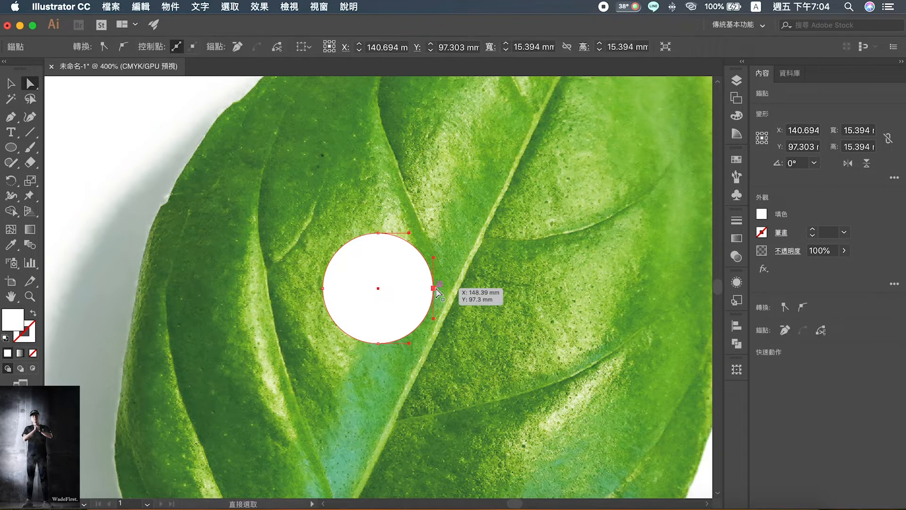
key("Right")
key("Right")
key("Right")
key("Right")
key("Right")
key("Right")
key("Right")
key("Right")
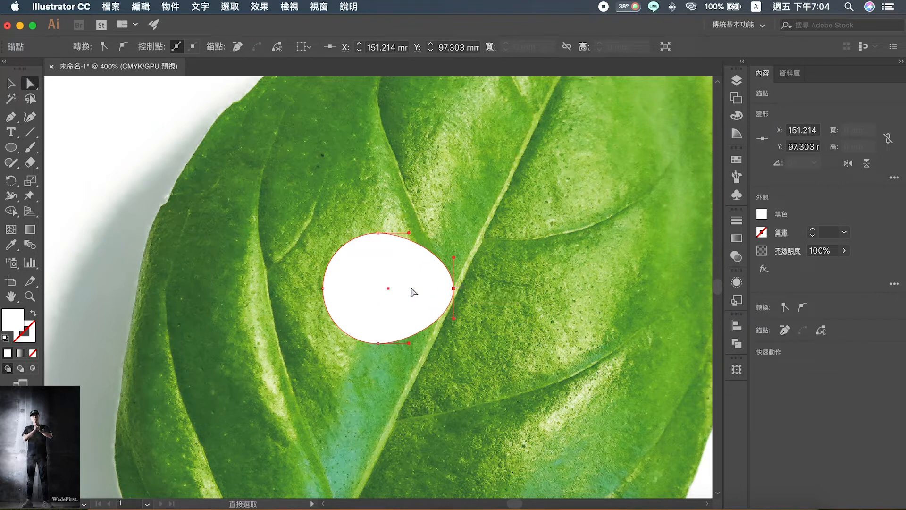
Nudge the shape's leftmost anchor point outward to X 131.586 mm to form an irregular oval.
left_click(323, 288)
key("Left")
key("Left")
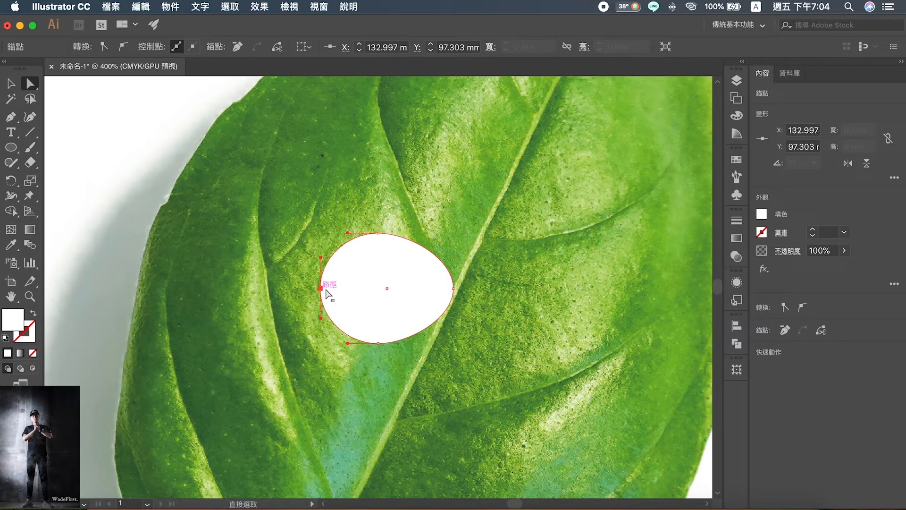
key("Left")
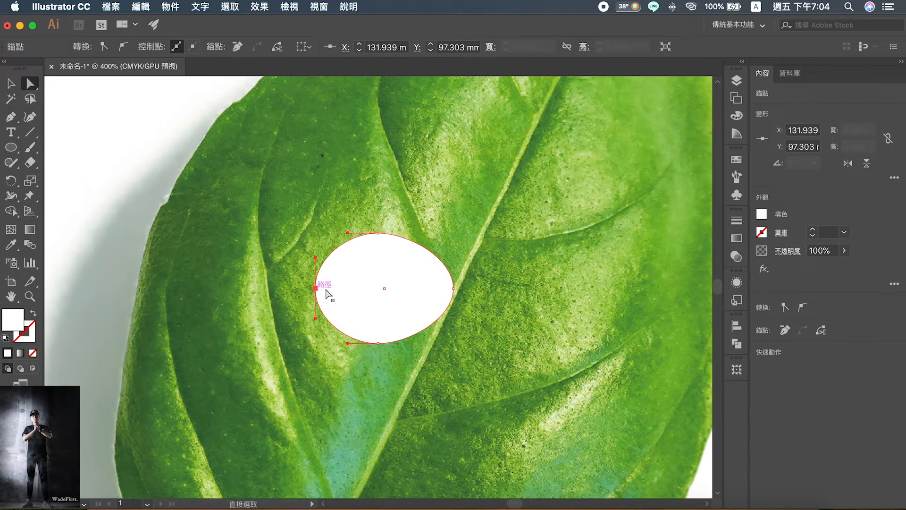
key("Left")
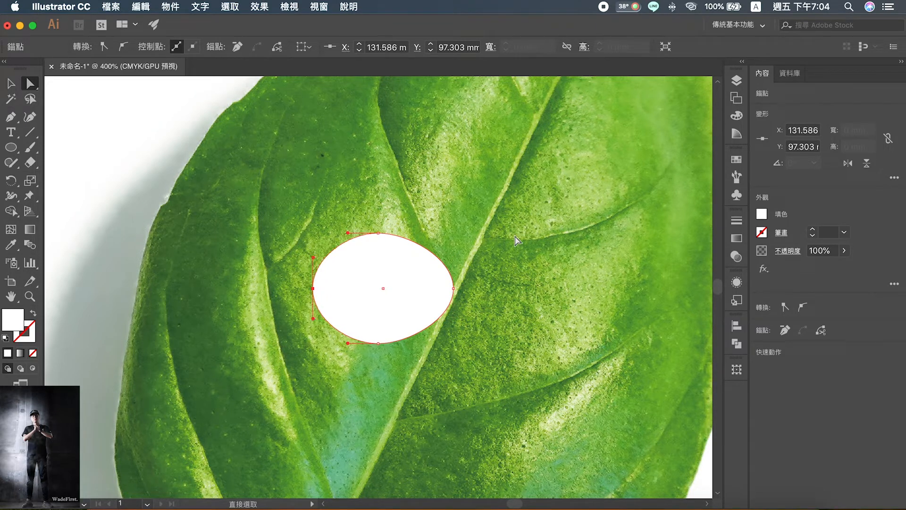
Place a duplicate of the white oval diagonally above and to the right of the original.
key("v")
left_click(415, 295)
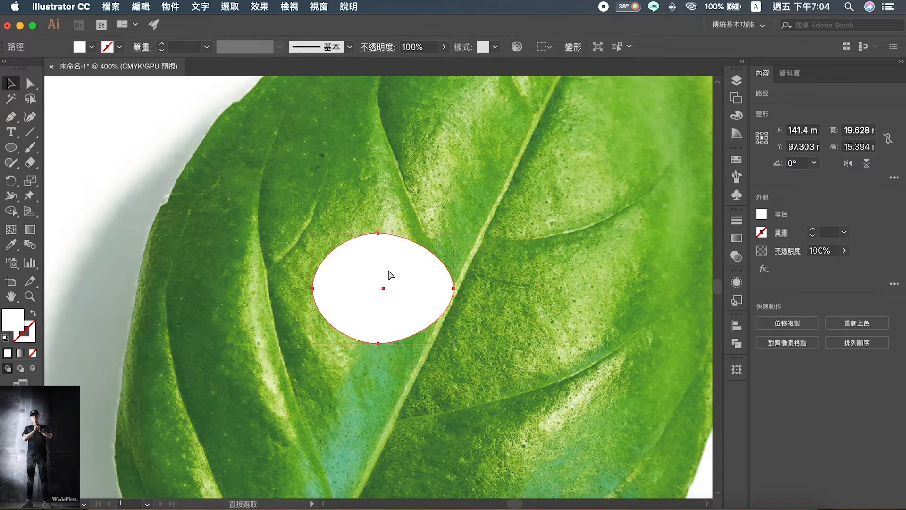
left_click_drag(396, 277, 488, 159)
left_click(514, 270)
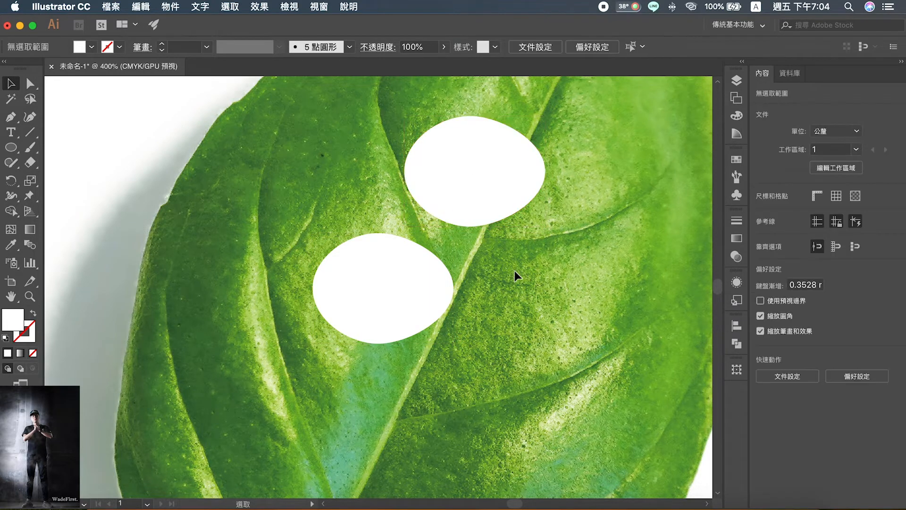
Set the opacity of the lower white oval to 85%.
left_click(368, 278)
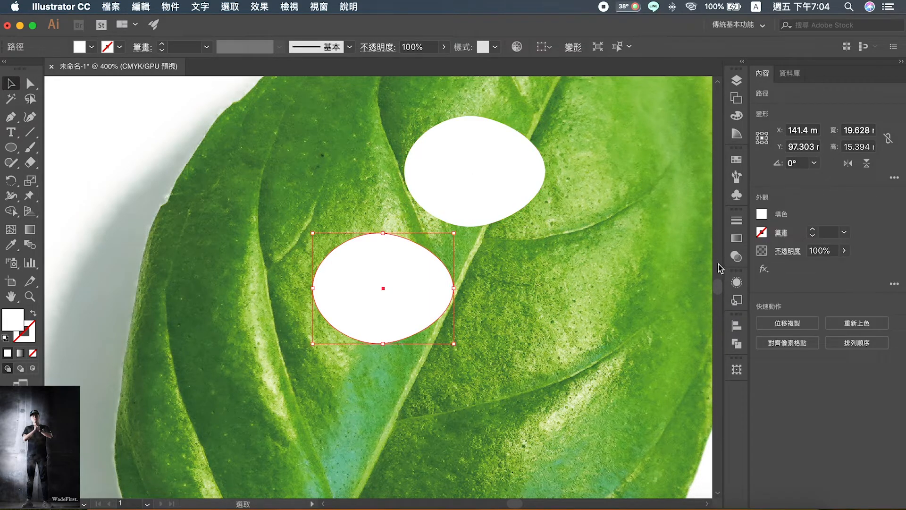
left_click(734, 283)
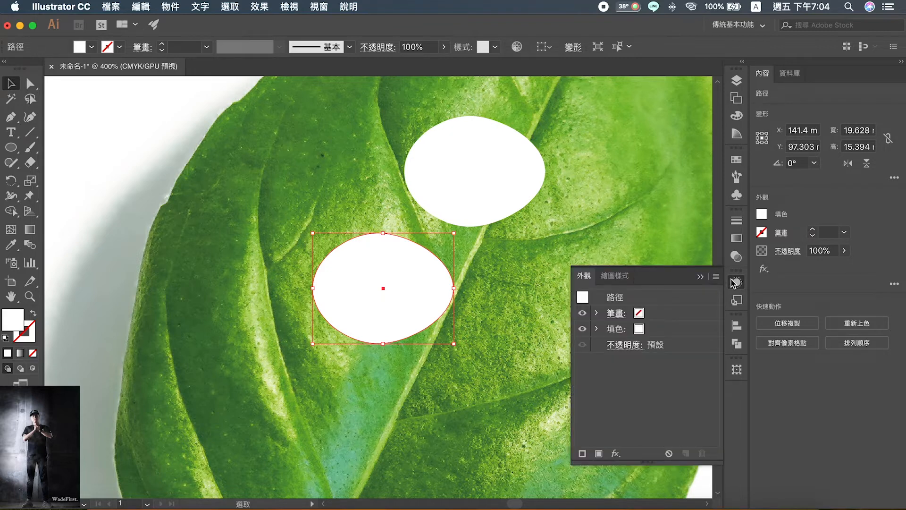
left_click(737, 256)
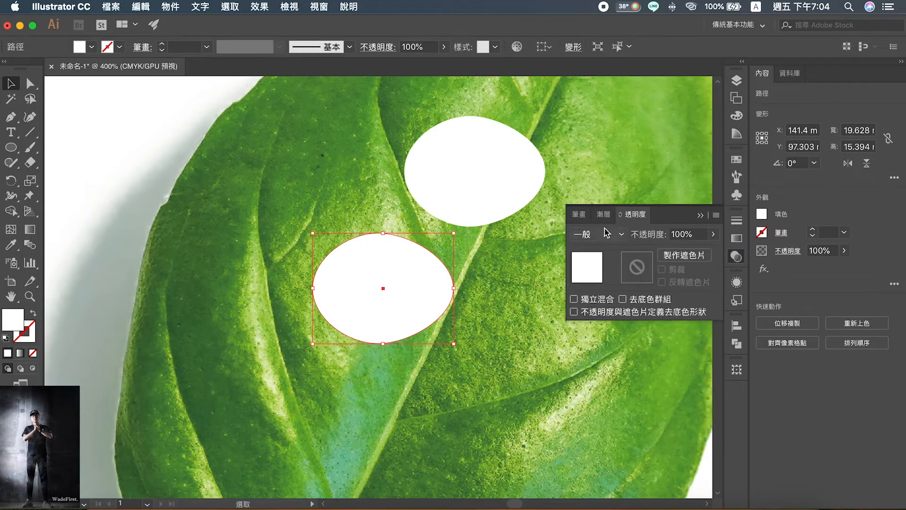
left_click(713, 235)
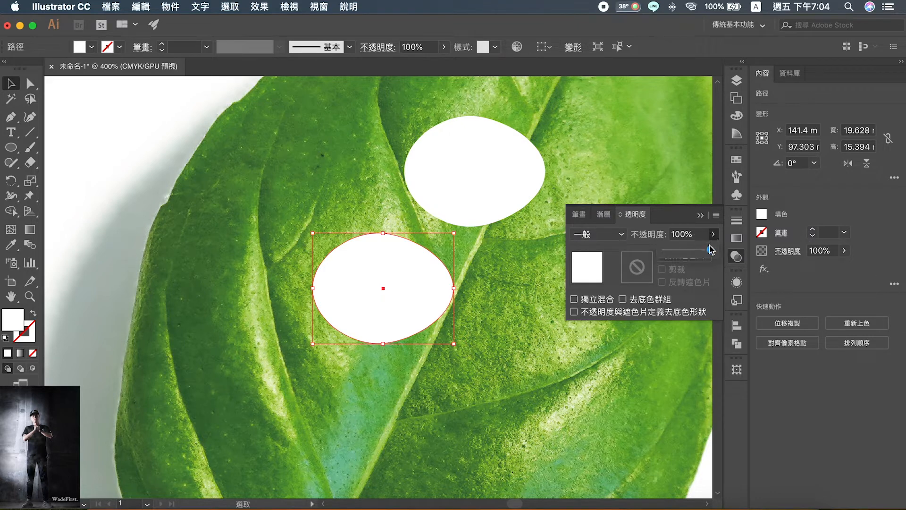
left_click_drag(710, 253, 704, 255)
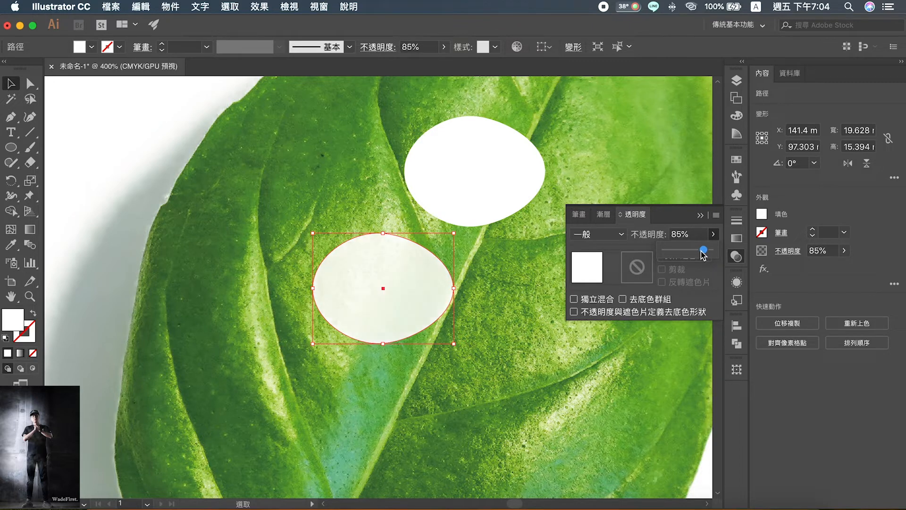
left_click(699, 217)
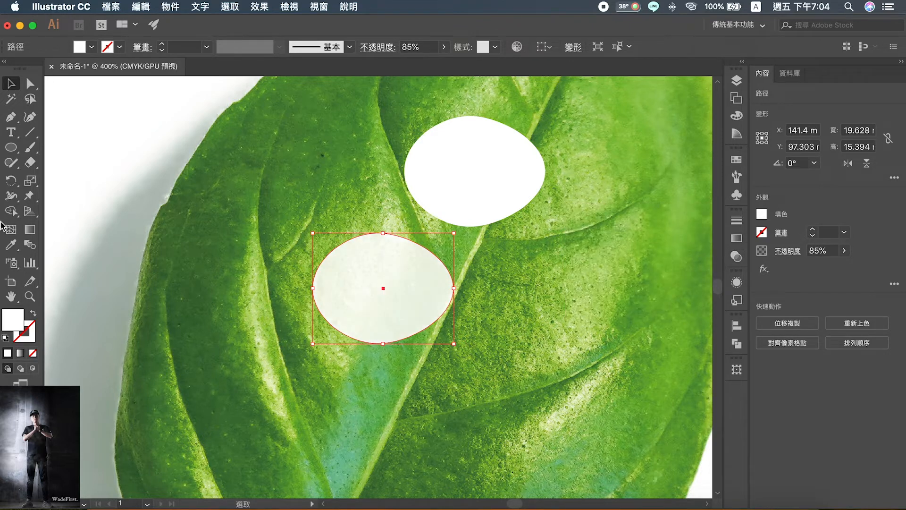
Fill the lower oval with a green sampled from the leaf photo using the Eyedropper.
left_click(11, 244)
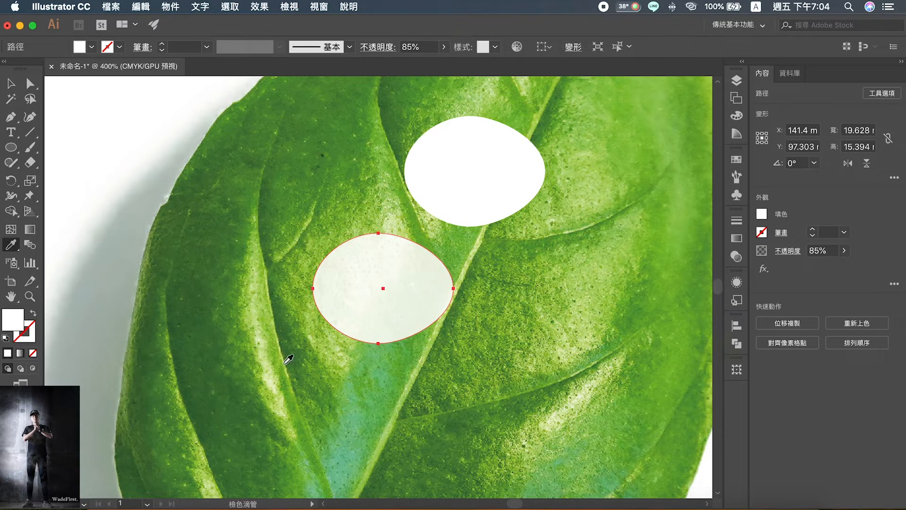
left_click(406, 383)
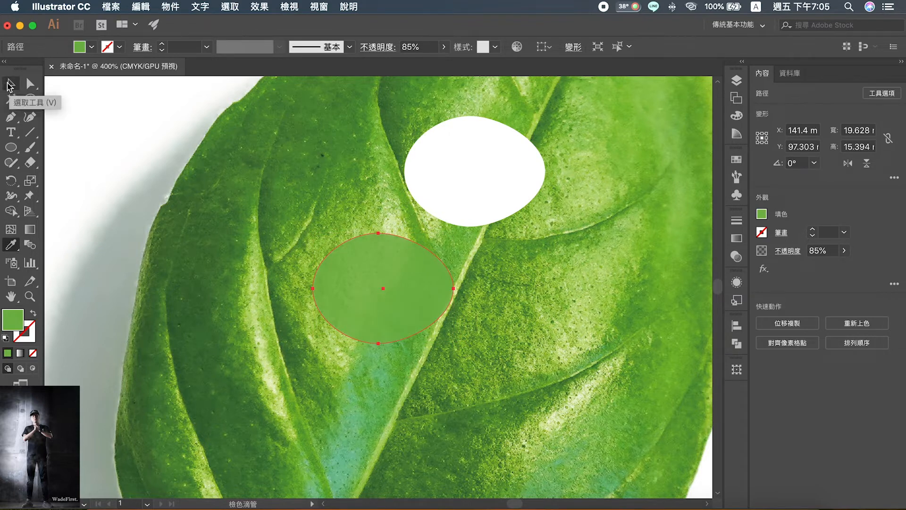
left_click(9, 85)
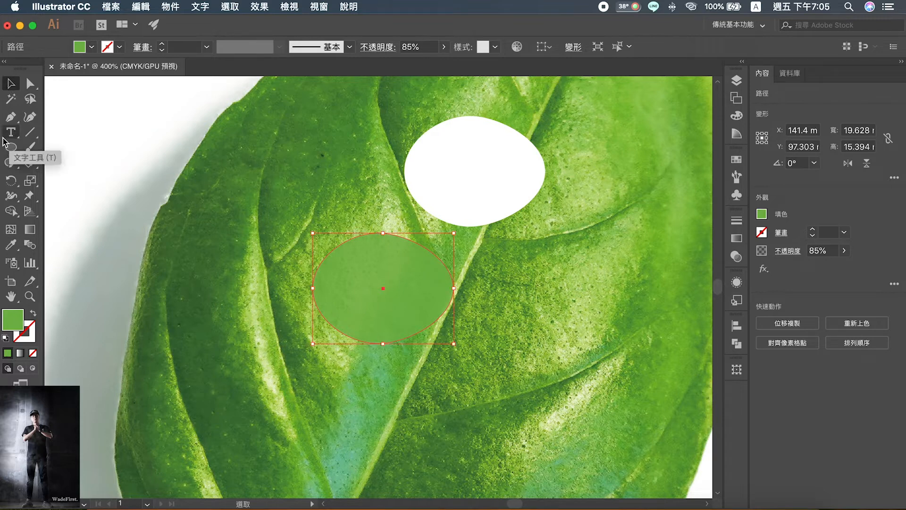
Add gradient mesh points inside the green oval near its upper left and lower right.
left_click(11, 229)
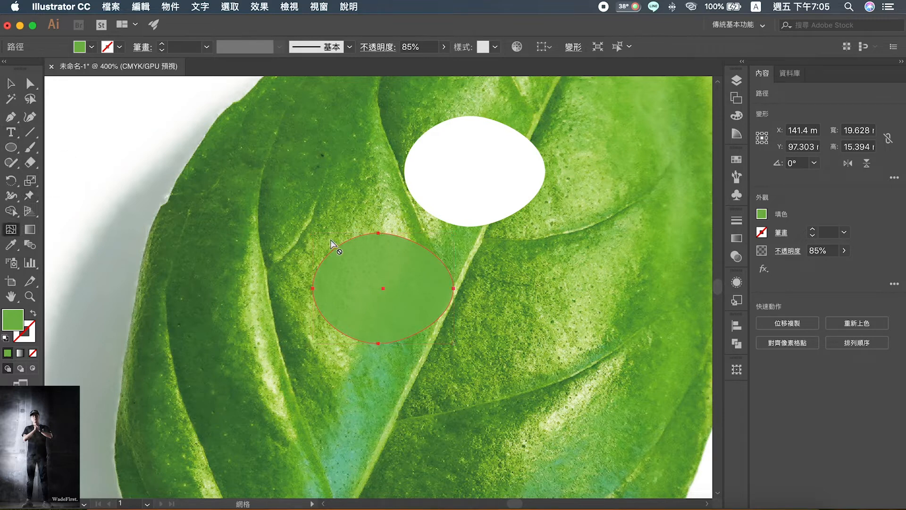
left_click(344, 263)
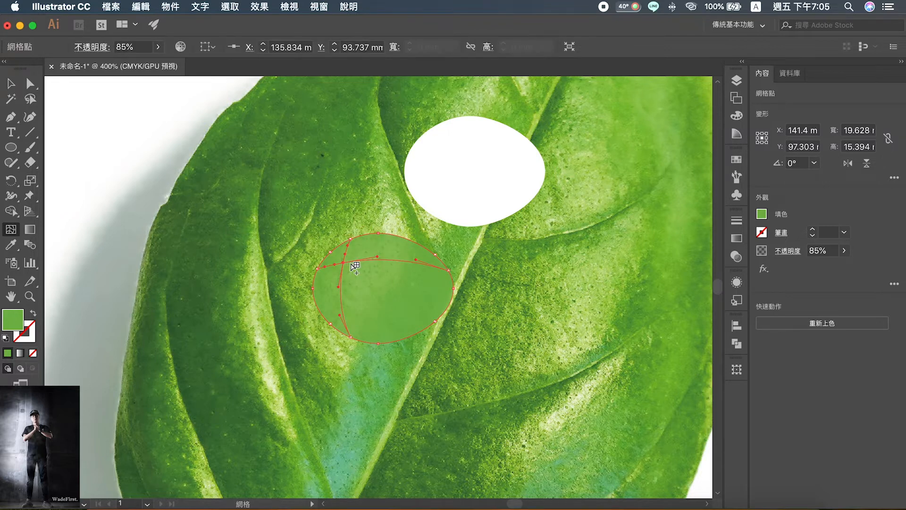
left_click(416, 315)
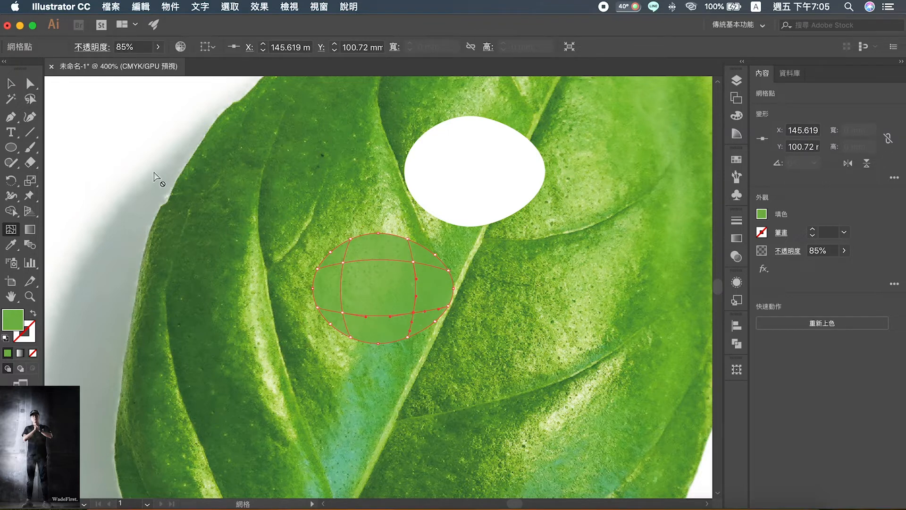
Set the opacity of the green oval's two upper inner mesh points to 0%.
left_click(29, 84)
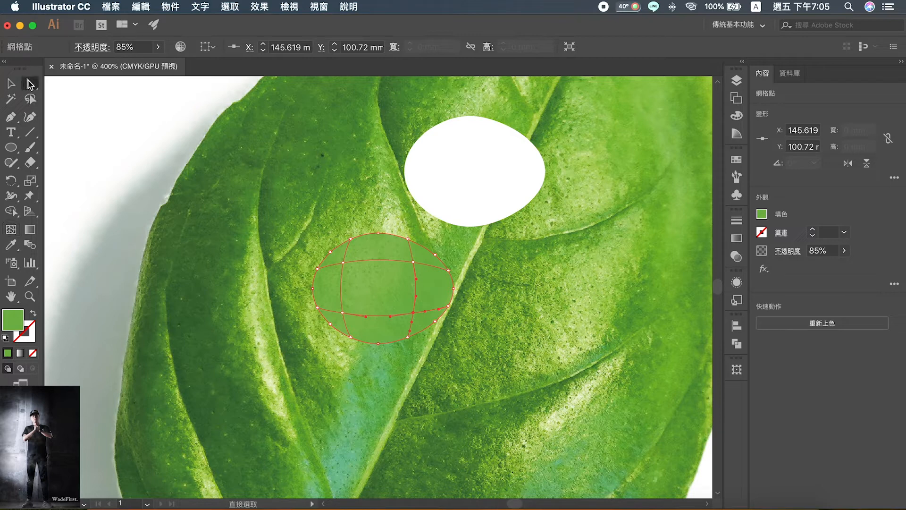
left_click(341, 263)
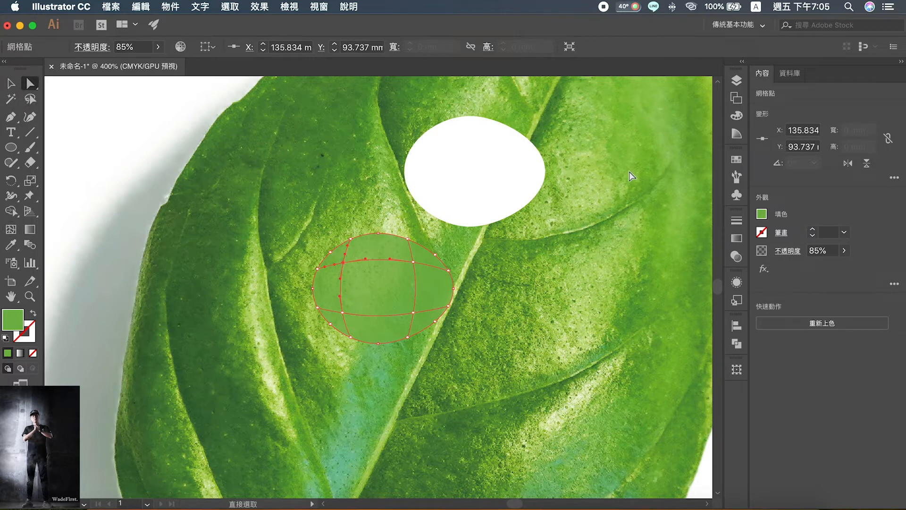
left_click(157, 48)
left_click_drag(149, 62, 110, 63)
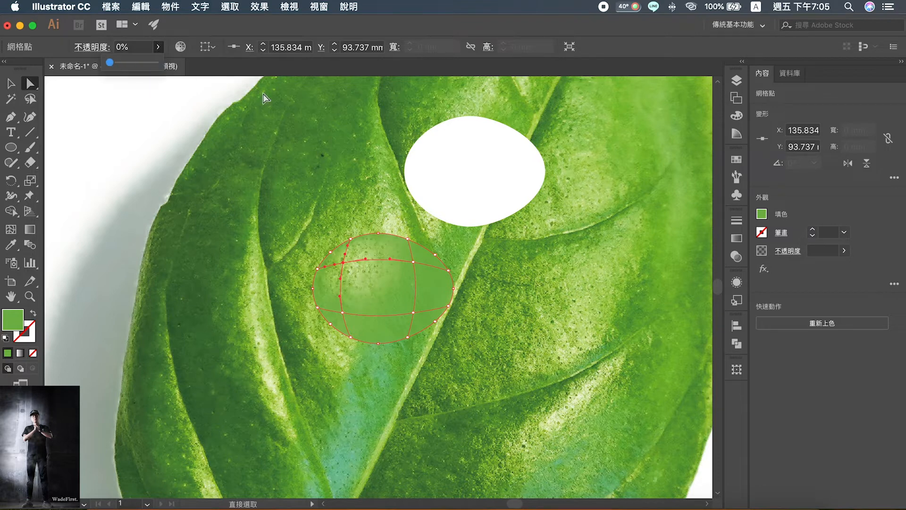
left_click(414, 262)
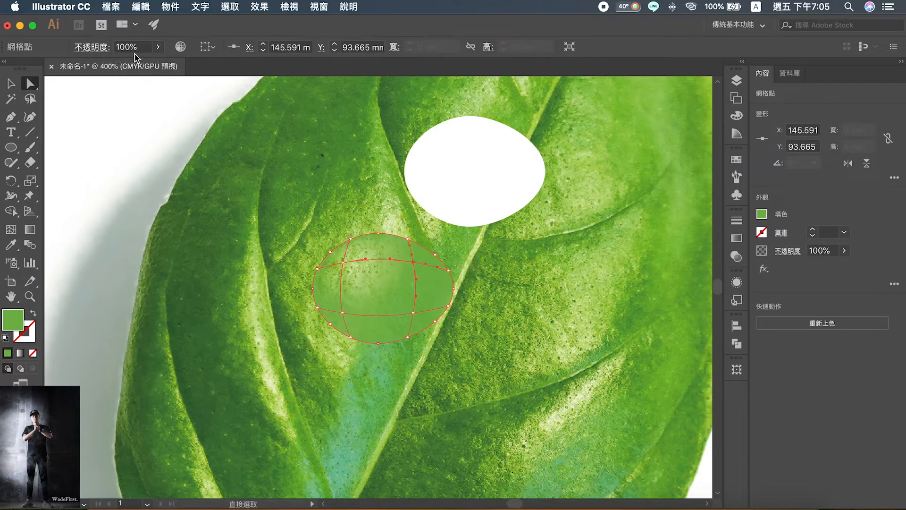
left_click(158, 48)
left_click_drag(154, 63, 76, 65)
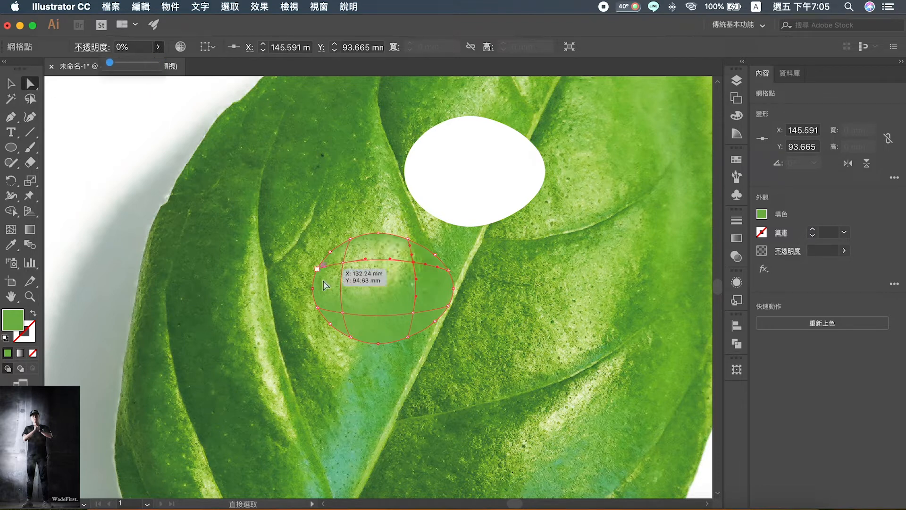
Set the opacity of the green oval's two lower inner mesh points to 0% and deselect the mesh.
left_click(342, 312)
left_click(158, 47)
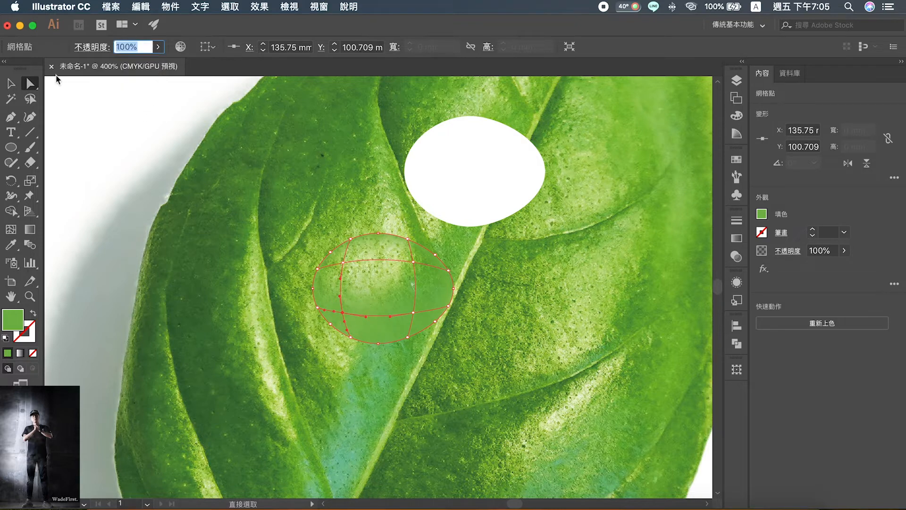
left_click(159, 48)
left_click_drag(156, 62, 112, 63)
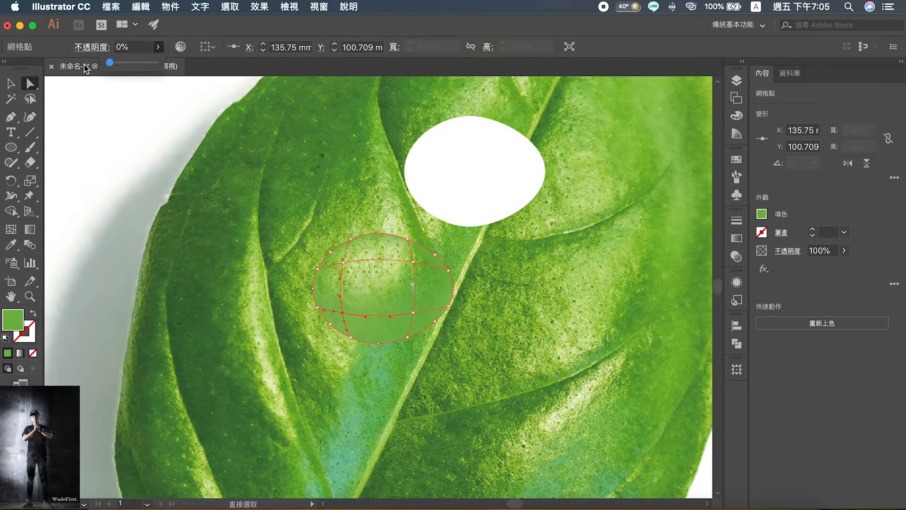
left_click(414, 316)
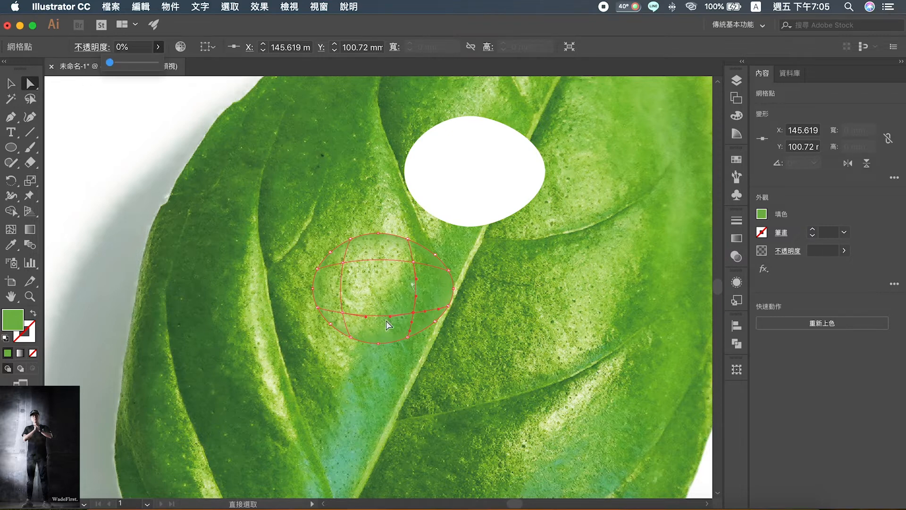
left_click(309, 219)
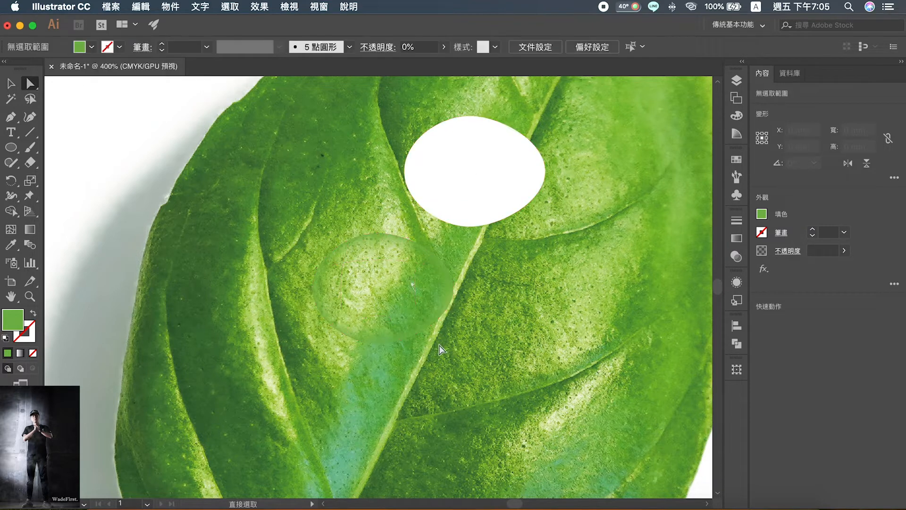
Align the white oval and the green mesh oval on their horizontal and vertical centres, then deselect them.
left_click(507, 207)
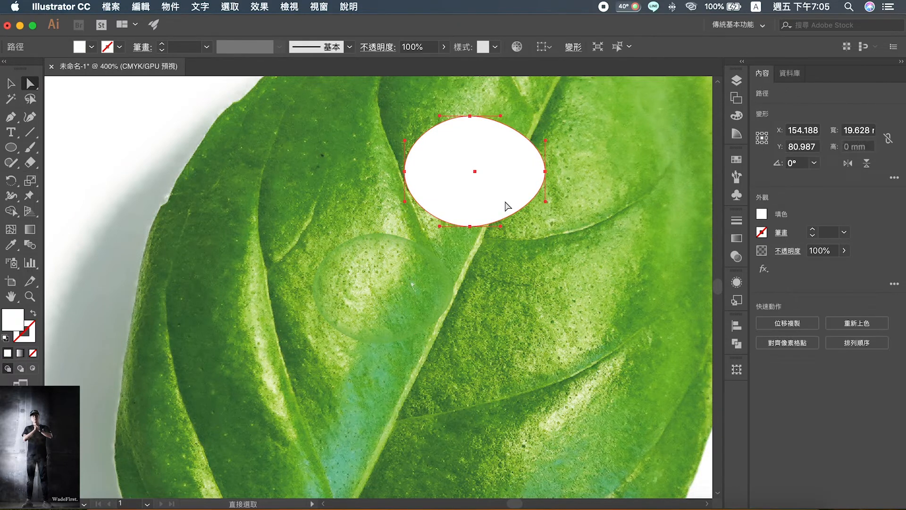
left_click(417, 259, "shift")
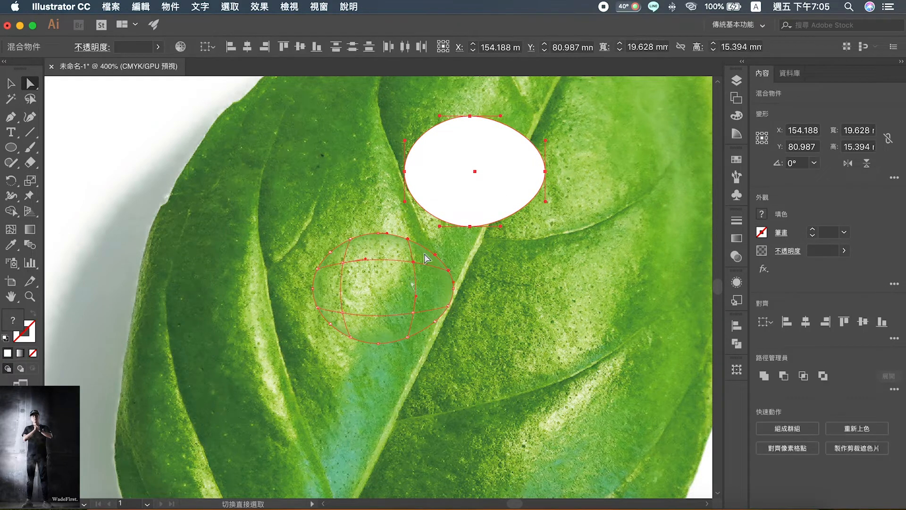
left_click(11, 87)
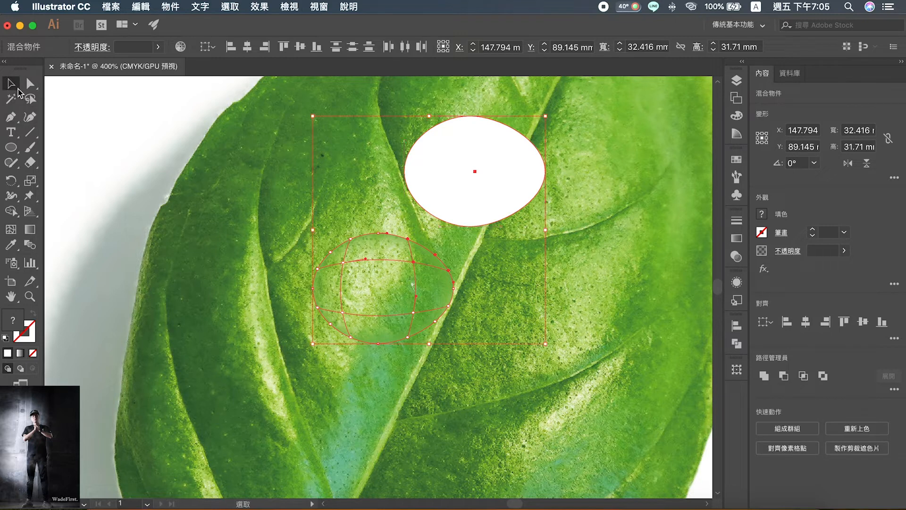
left_click(309, 236)
left_click(373, 255)
left_click(472, 174, "shift")
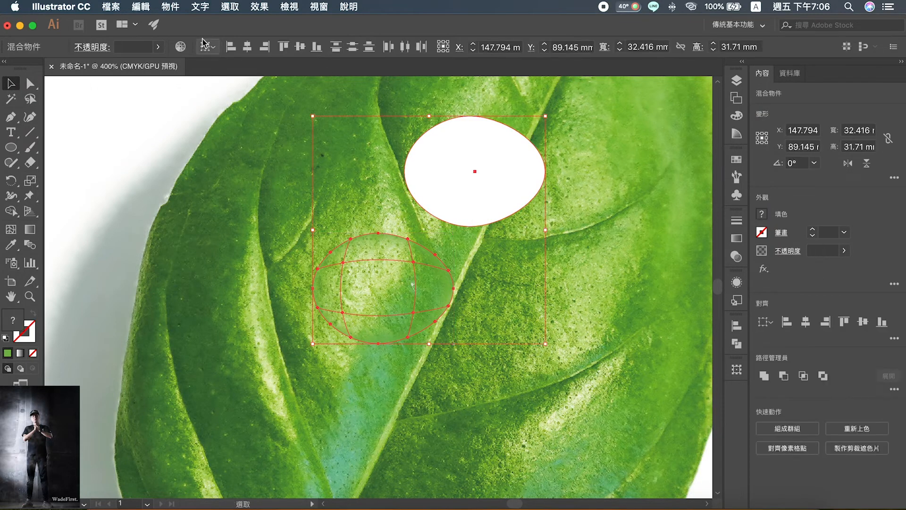
left_click(250, 48)
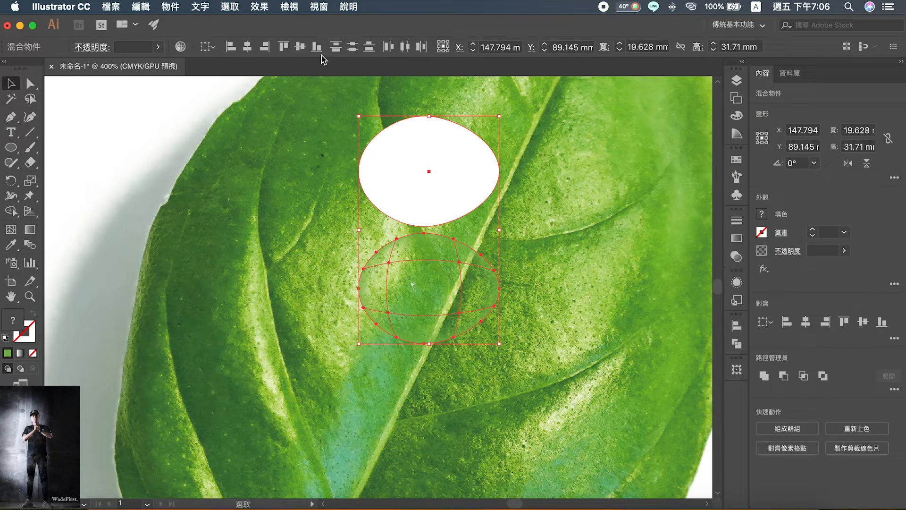
left_click(301, 46)
left_click(482, 307)
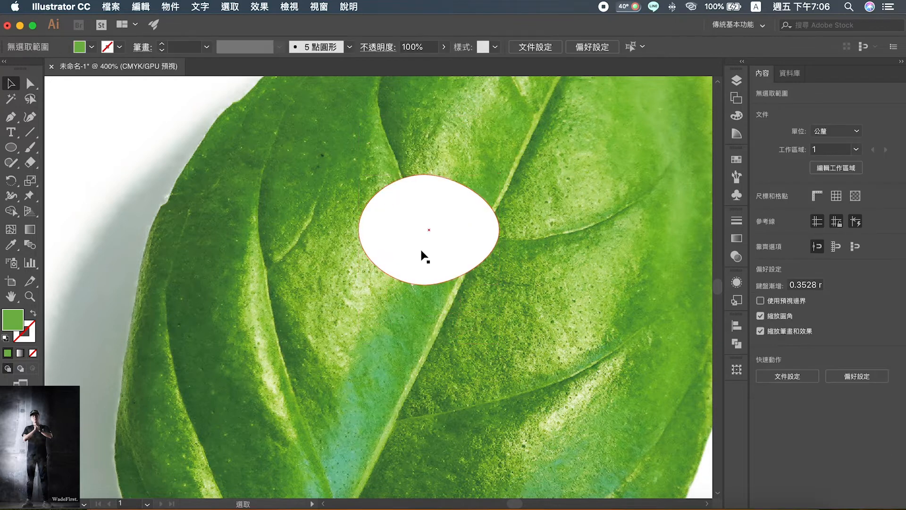
Move both ovals down beside the leaf's midrib and flatten the white oval to about 10.6 mm high inside the green one.
left_click_drag(359, 176, 400, 333)
left_click(498, 300)
left_click(373, 304)
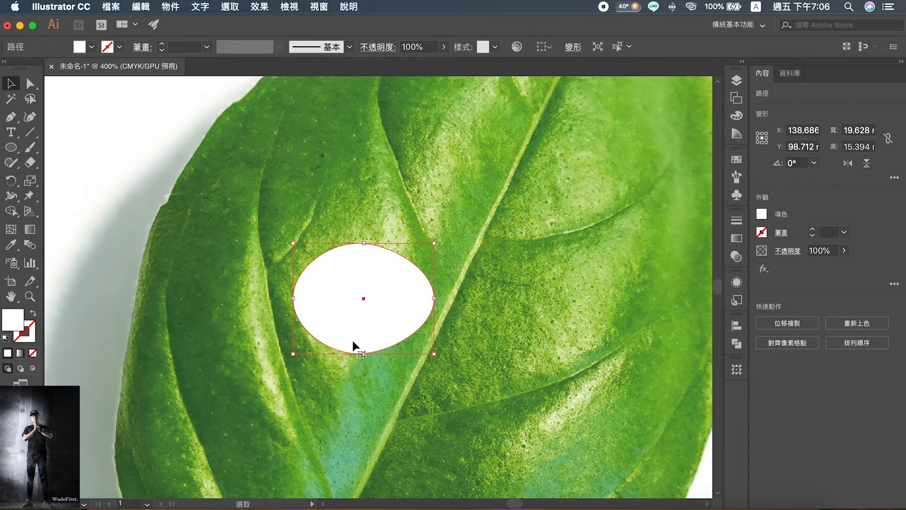
left_click_drag(364, 354, 364, 319)
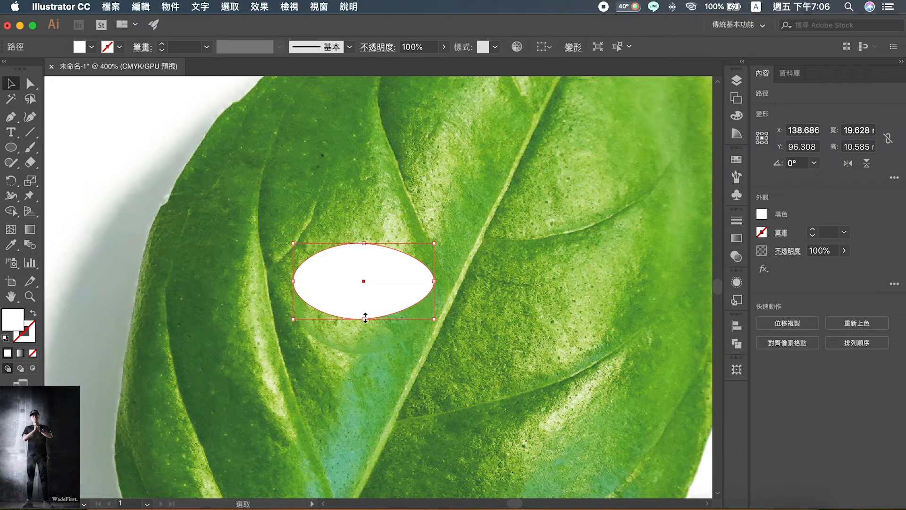
left_click_drag(365, 318, 365, 314)
left_click(432, 292)
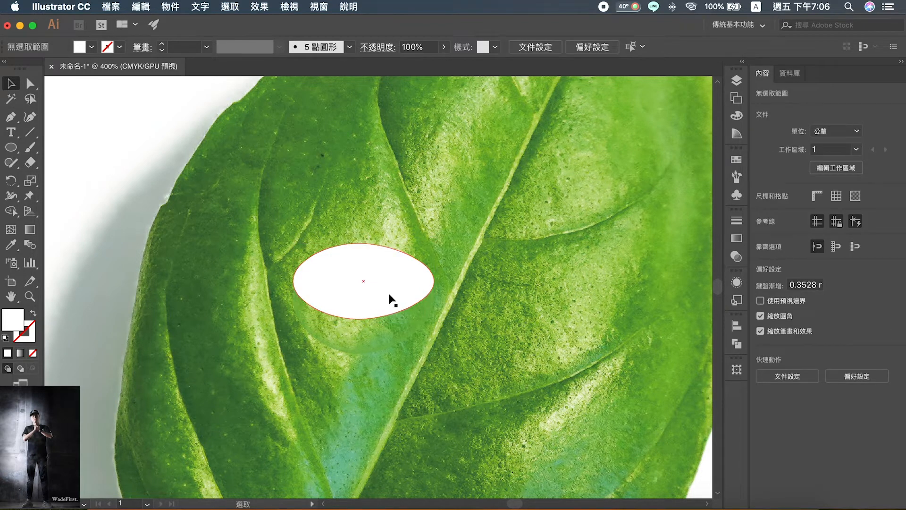
left_click(371, 298)
left_click_drag(370, 295, 369, 301)
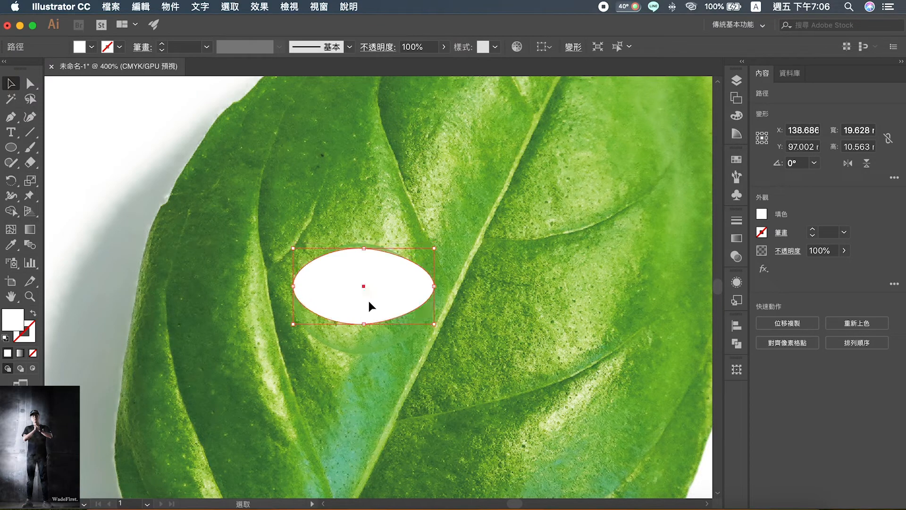
Narrow the white oval from both sides to about 16.7 mm wide so it fits inside the green droplet.
left_click_drag(435, 286, 423, 288)
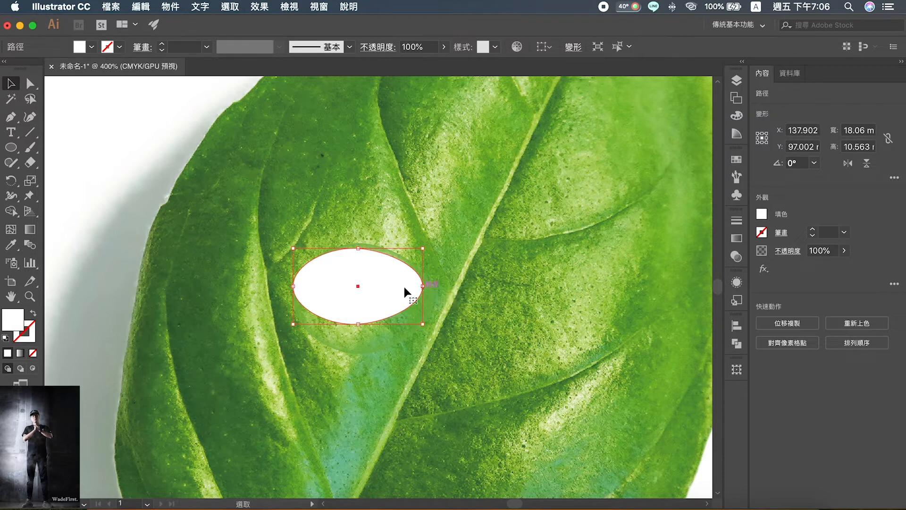
left_click_drag(292, 285, 302, 286)
left_click(473, 276)
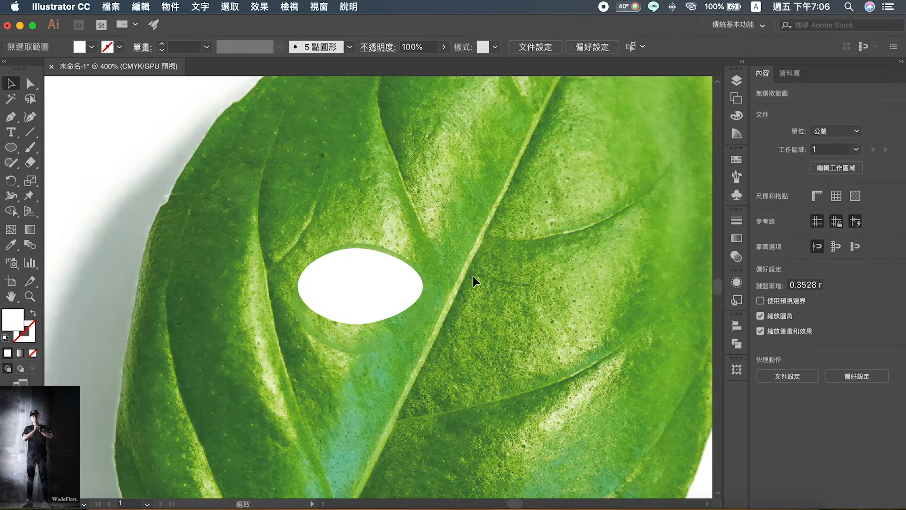
left_click(362, 288)
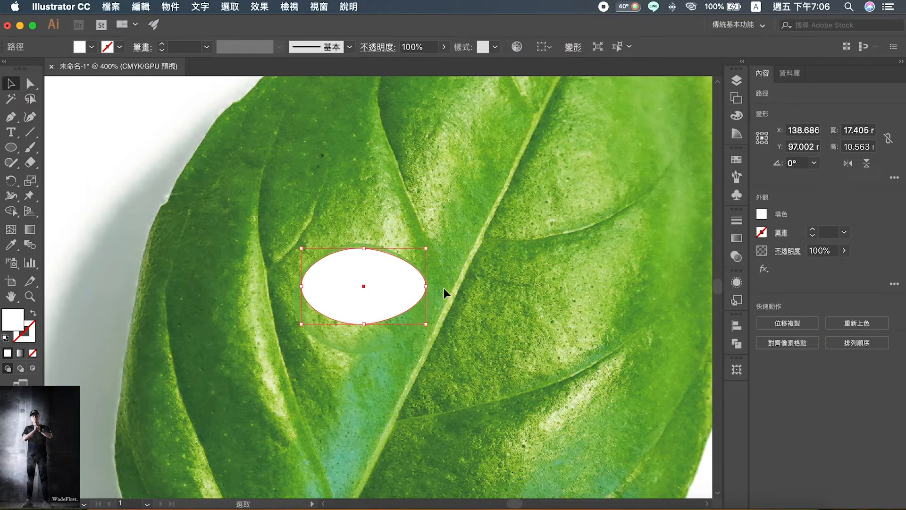
left_click_drag(365, 289, 366, 288)
left_click_drag(303, 289, 304, 289)
left_click_drag(426, 288, 421, 292)
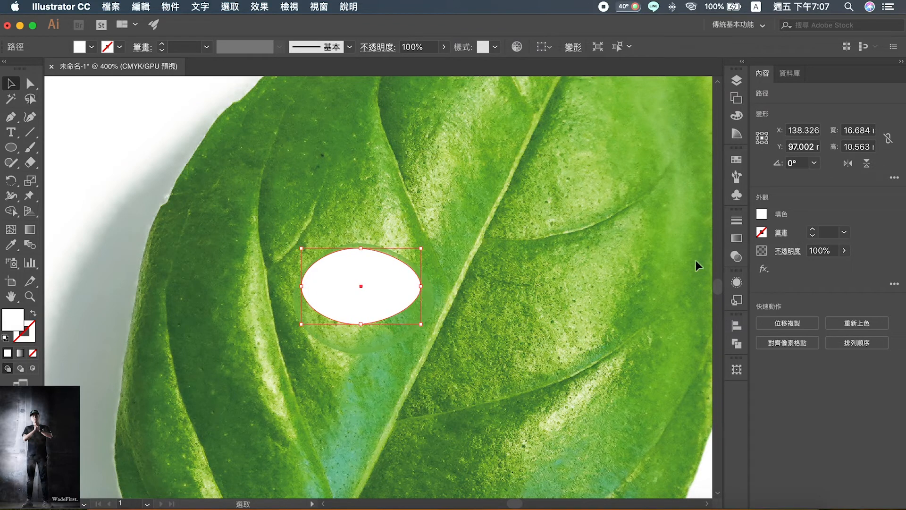
Fill the white oval with a linear white-to-black gradient running downward at -90°.
left_click(737, 239)
left_click(579, 238)
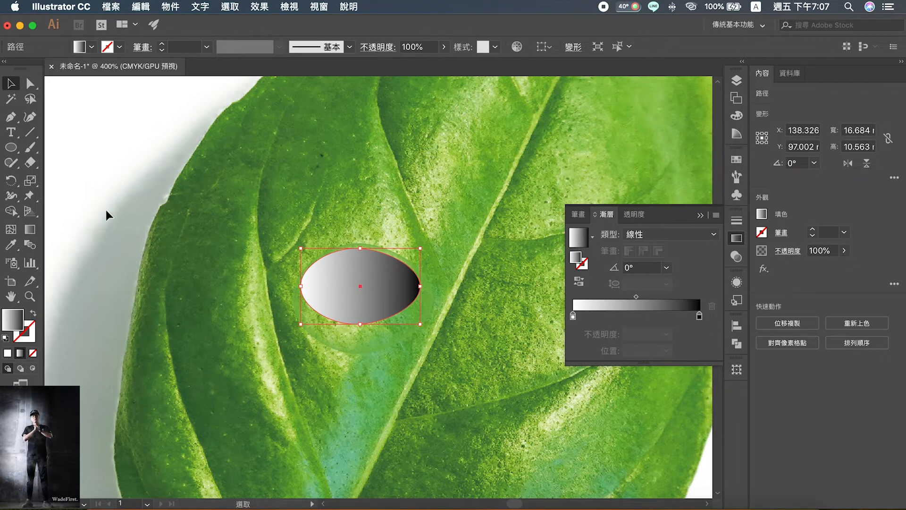
left_click(30, 229)
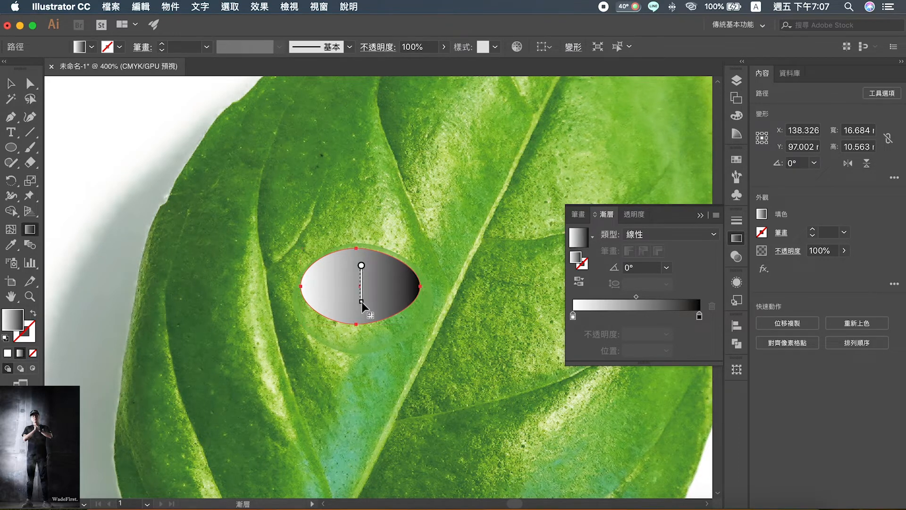
left_click_drag(361, 301, 360, 305)
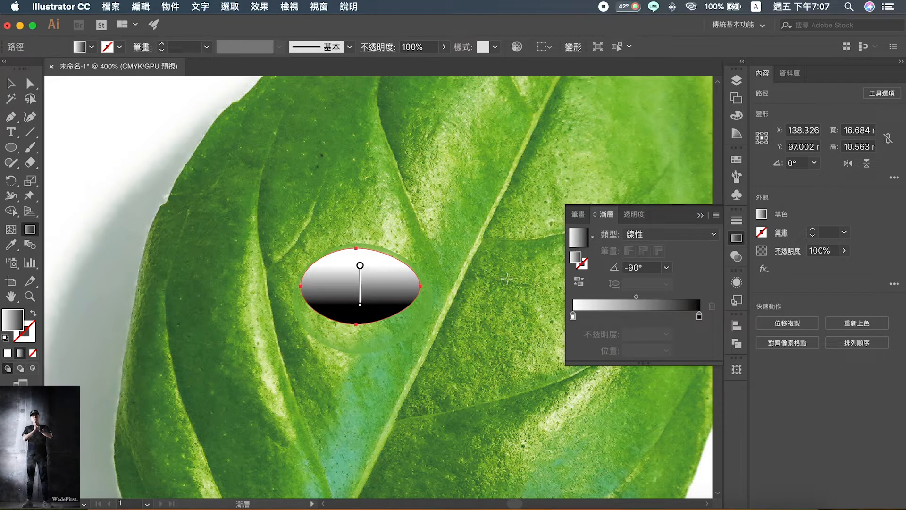
Make the gradient's black end stop white with 0% opacity, and add a middle stop of 60% opacity at 33.84%.
double_click(700, 316)
left_click(549, 355)
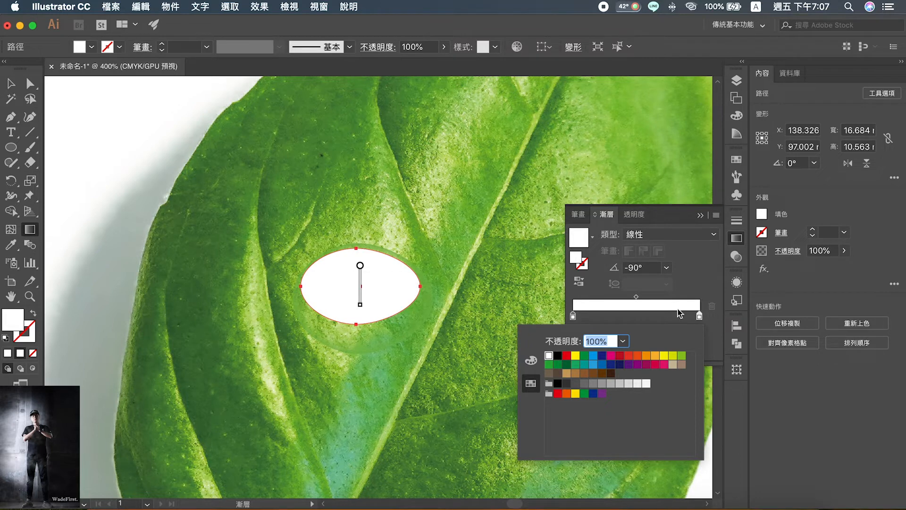
left_click(693, 297)
left_click(667, 333)
left_click(666, 350)
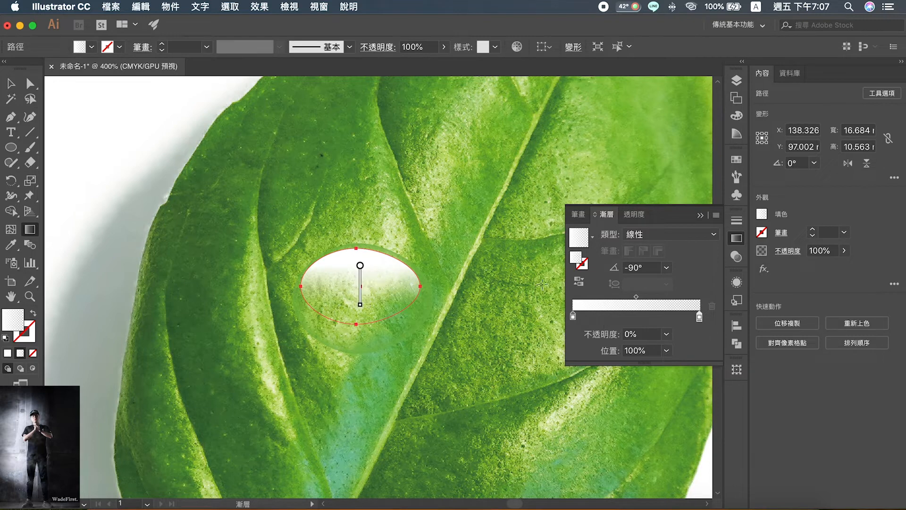
left_click_drag(700, 316, 616, 317)
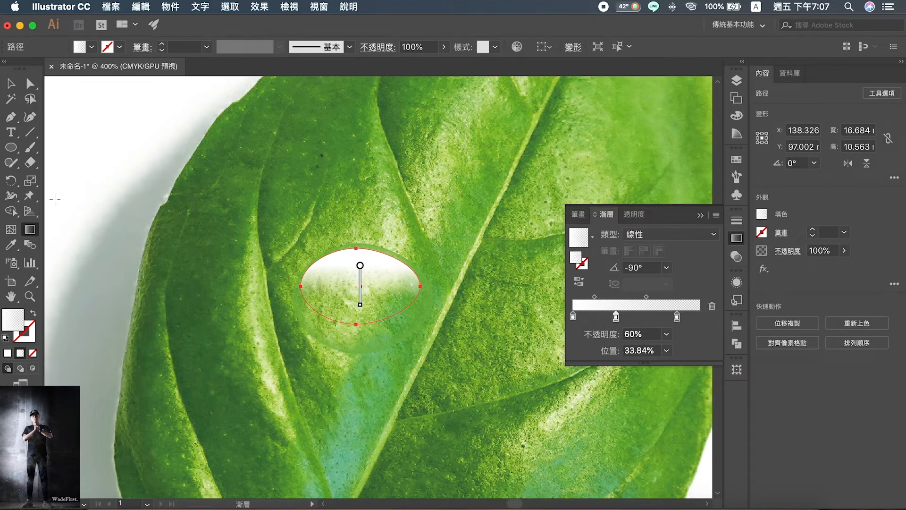
Nudge the white highlight oval up to Y 96.649 mm, close to the droplet's upper edge.
left_click(8, 77)
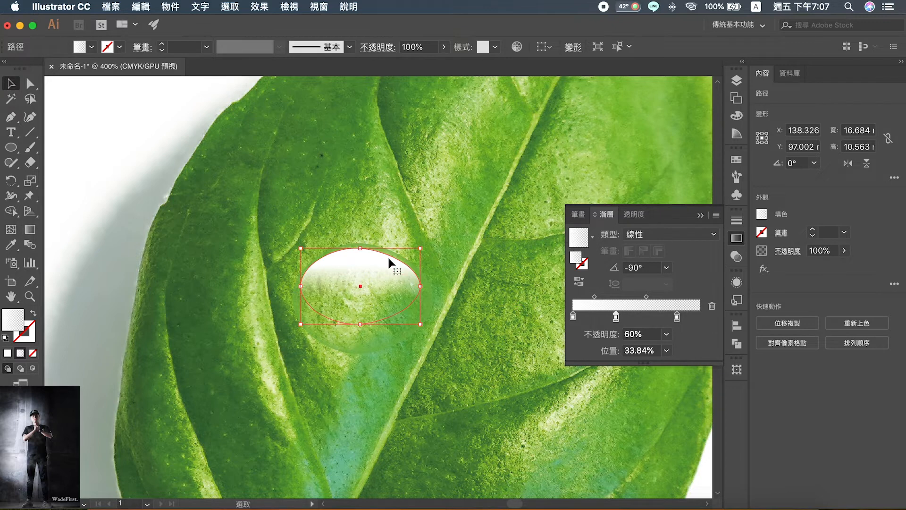
left_click_drag(379, 256, 379, 251)
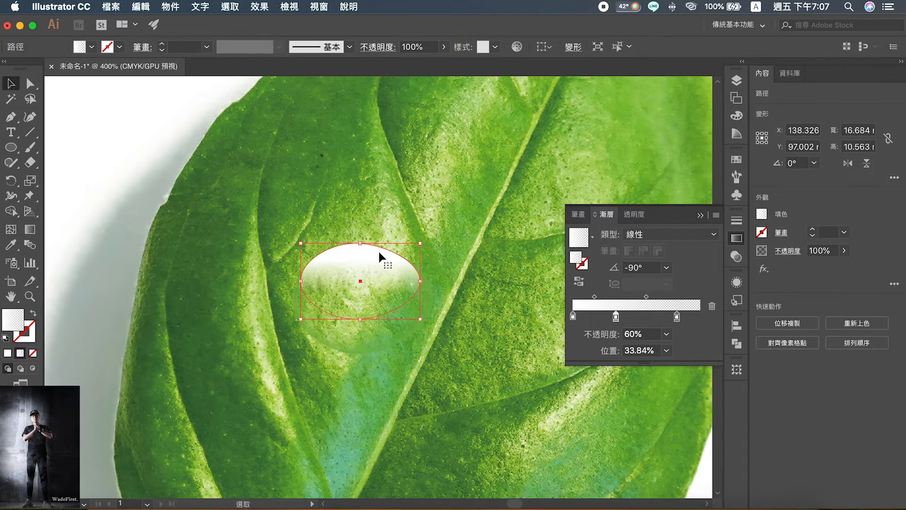
left_click(430, 235)
left_click(356, 253)
key("Down")
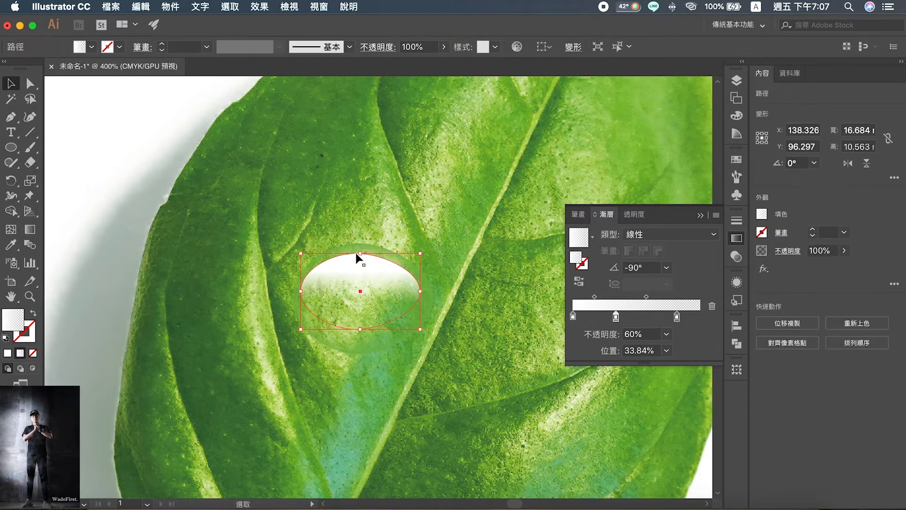
key("Up")
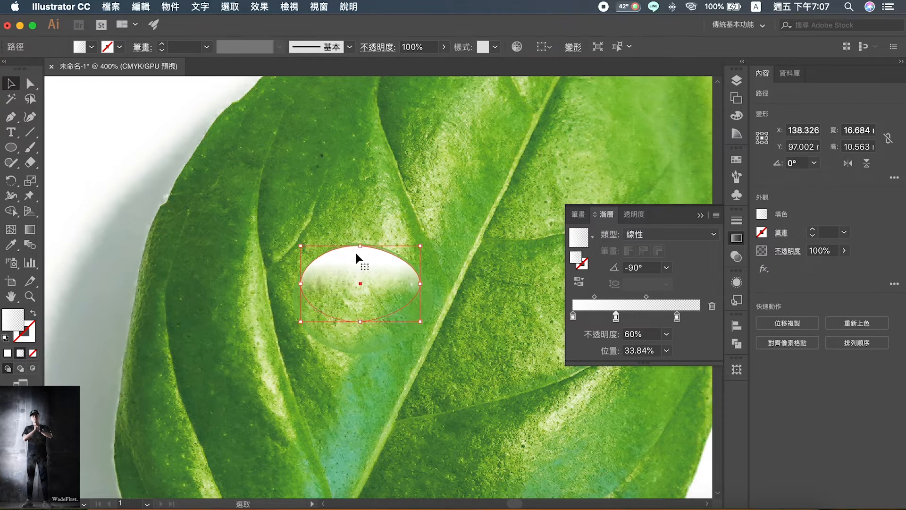
left_click(418, 253)
Reflect a copy of the highlight oval across the horizontal axis with the preview on.
left_click(393, 261)
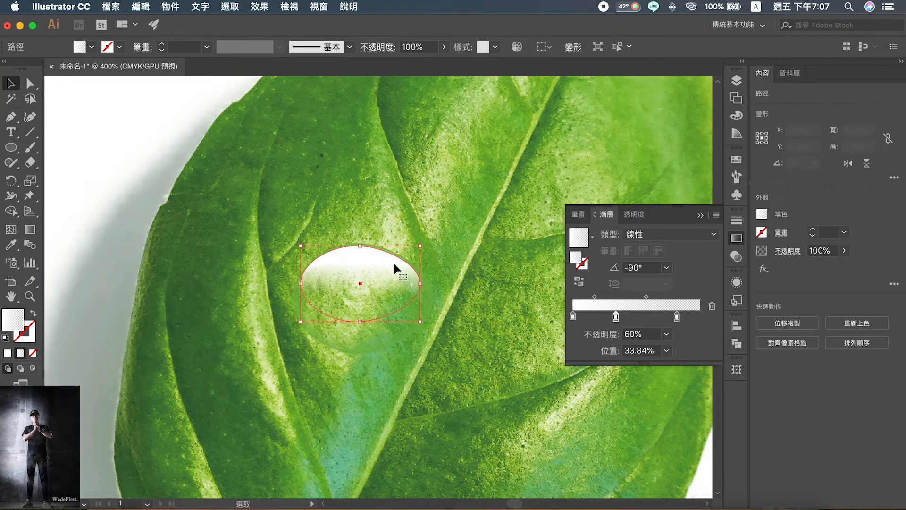
right_click(393, 261)
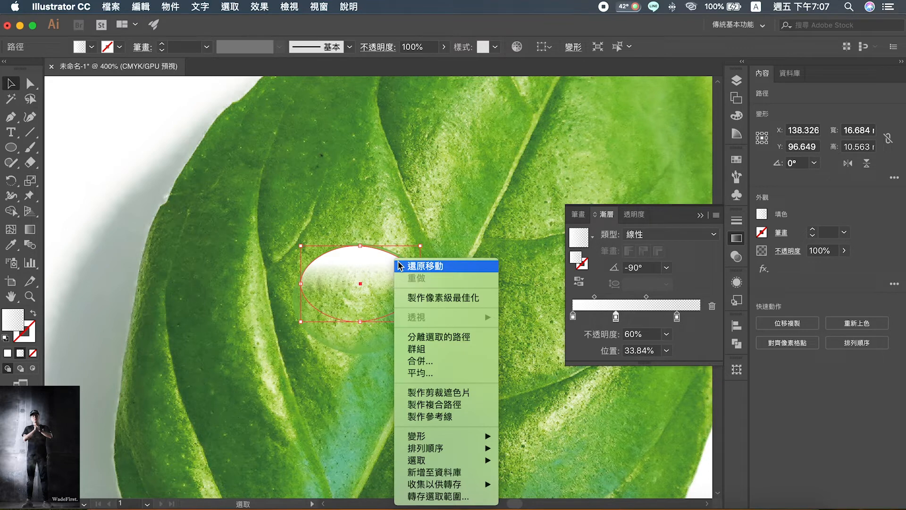
mouse_move(448, 436)
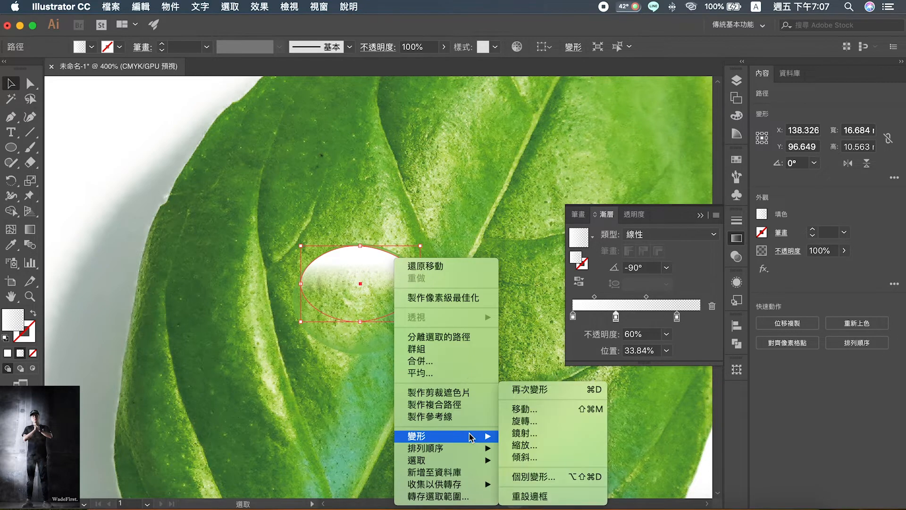
left_click(527, 434)
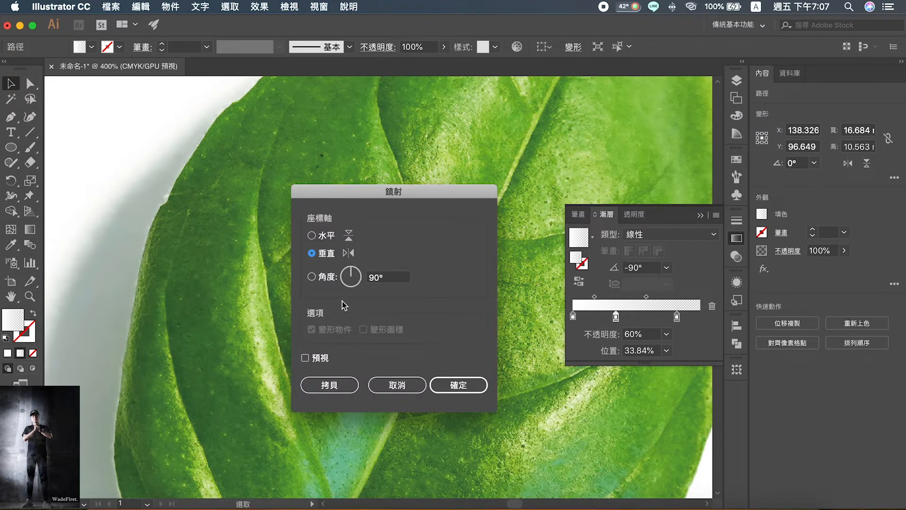
left_click(332, 362)
left_click_drag(407, 185, 626, 146)
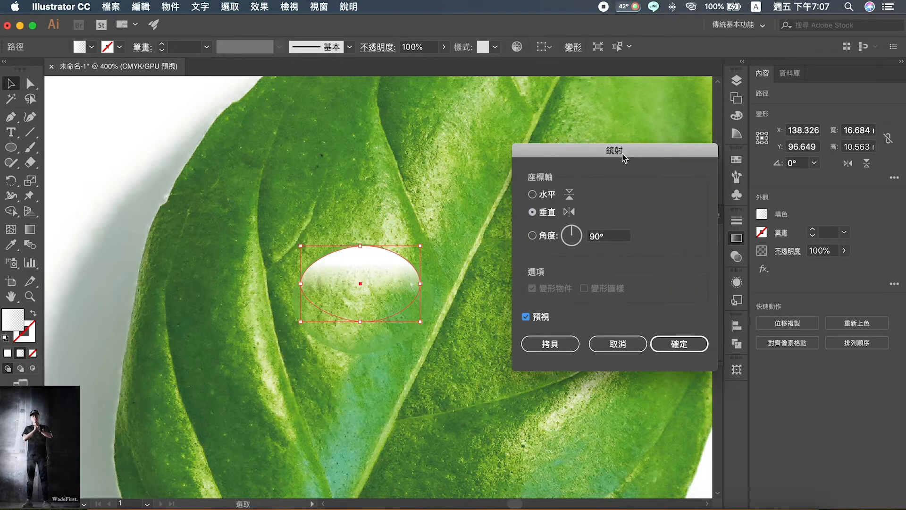
left_click(548, 195)
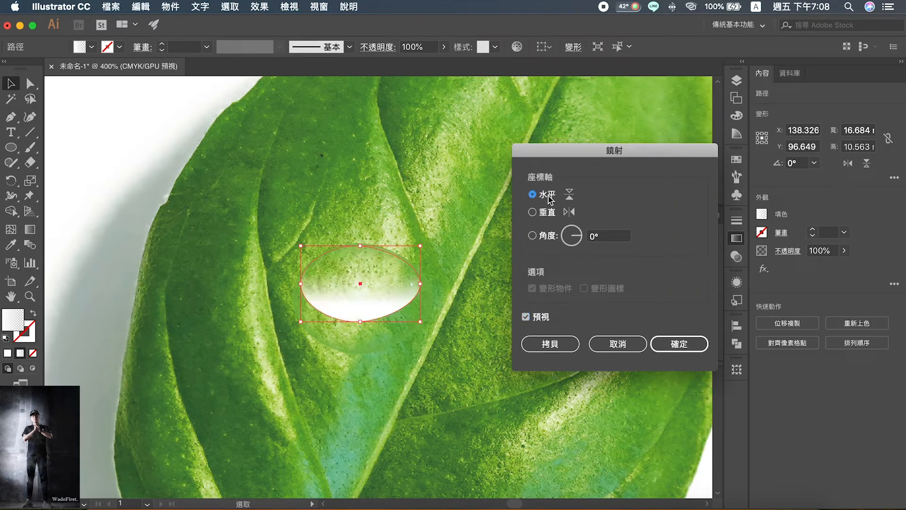
left_click(550, 344)
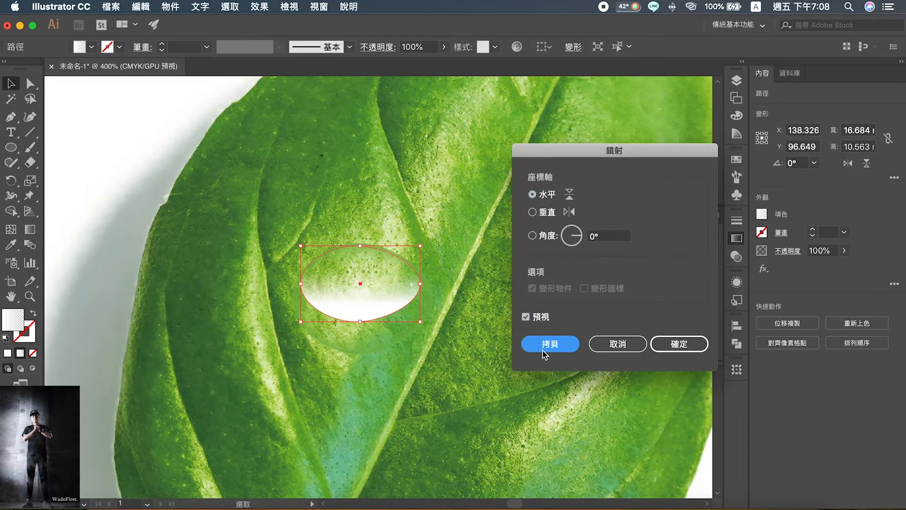
Move the reflected highlight down to about Y 100.53 mm, against the droplet's lower edge.
left_click(488, 371)
left_click(359, 306)
key("Down")
key("Down")
key("Down")
key("Down")
key("Down")
key("Down")
key("Down")
key("Down")
key("Down")
key("Down")
key("Down")
key("Down")
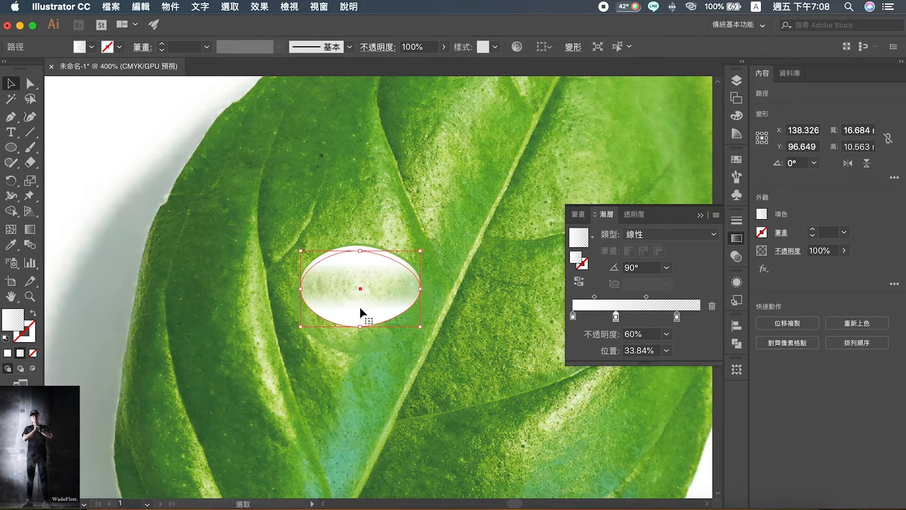
key("Down")
key("Down")
key("Down")
key("Down")
key("Down")
key("Down")
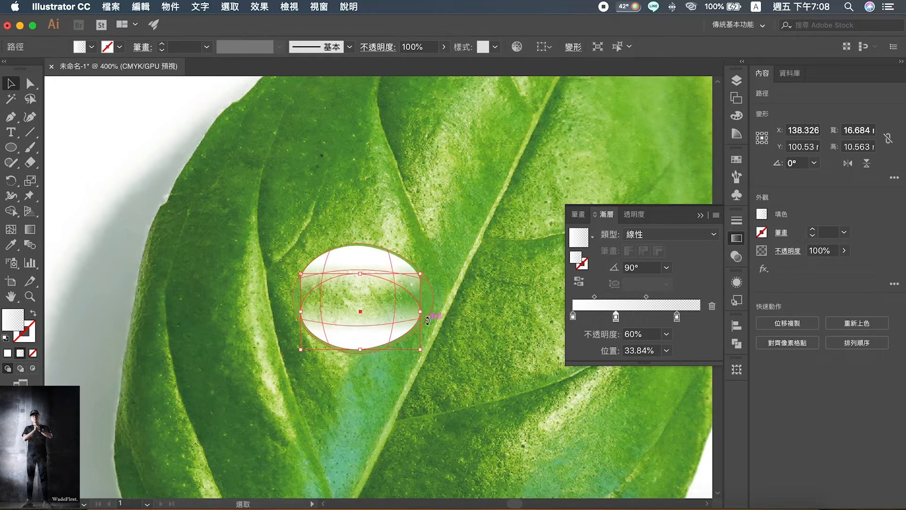
Shift the lower highlight's 60% gradient stop toward the white end and set its transparent stop to 71.18%.
left_click_drag(616, 317, 606, 316)
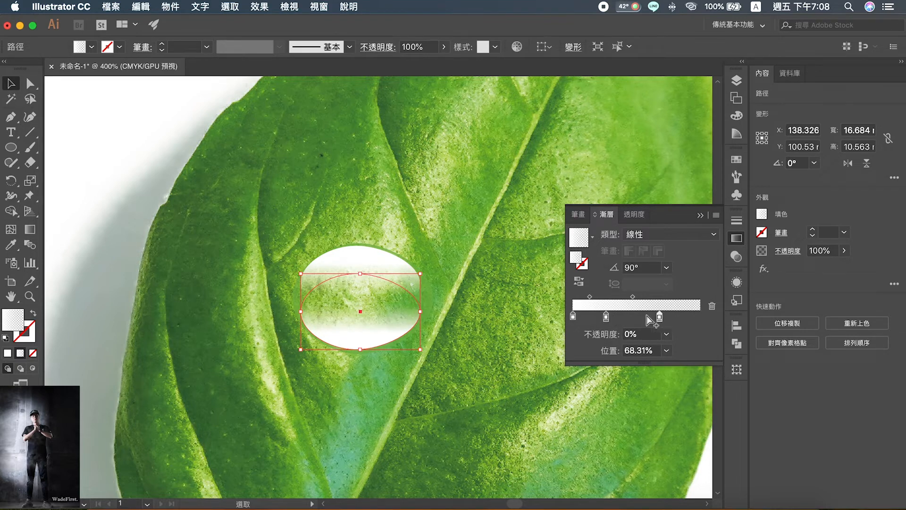
left_click_drag(662, 317, 666, 317)
Try redrawing the lower highlight's gradient downward with the Gradient tool, and undo it.
key("g")
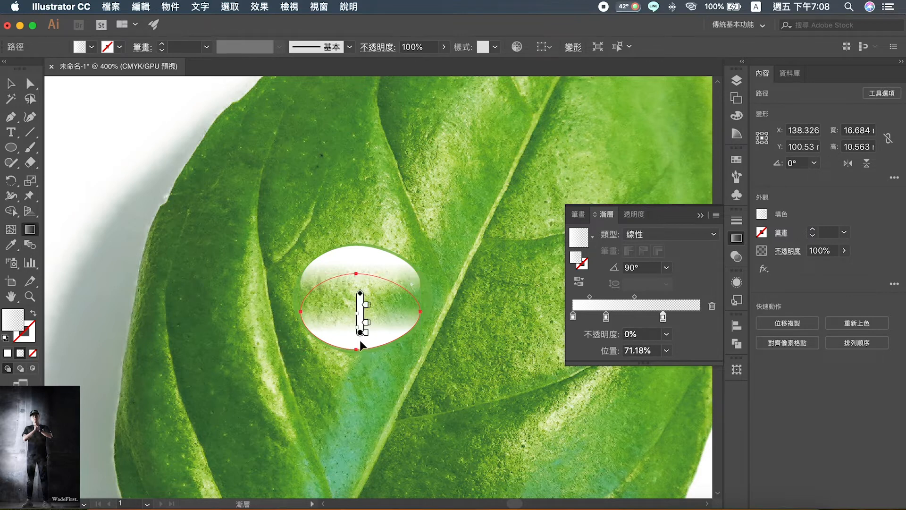
mouse_move(357, 330)
left_mouse_down()
mouse_move(355, 339)
mouse_move(376, 325)
mouse_move(377, 364)
left_mouse_up()
key("super+z")
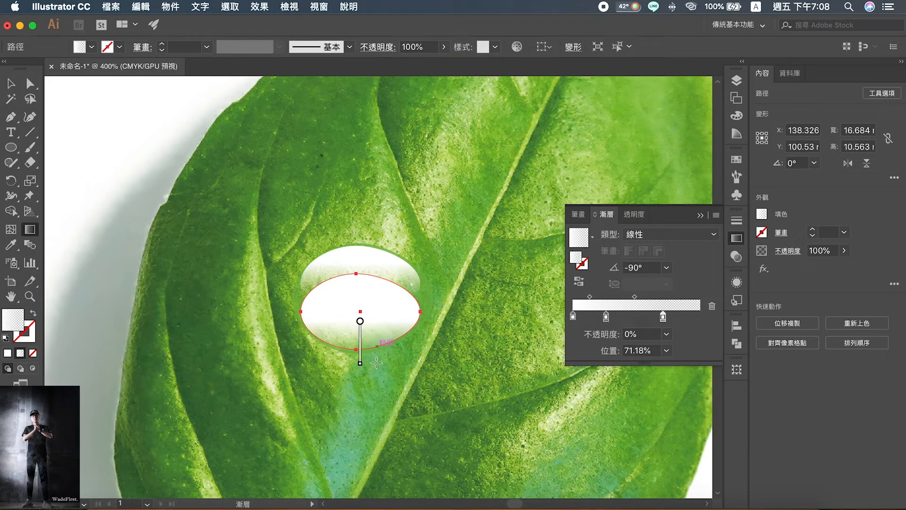
key("super+z")
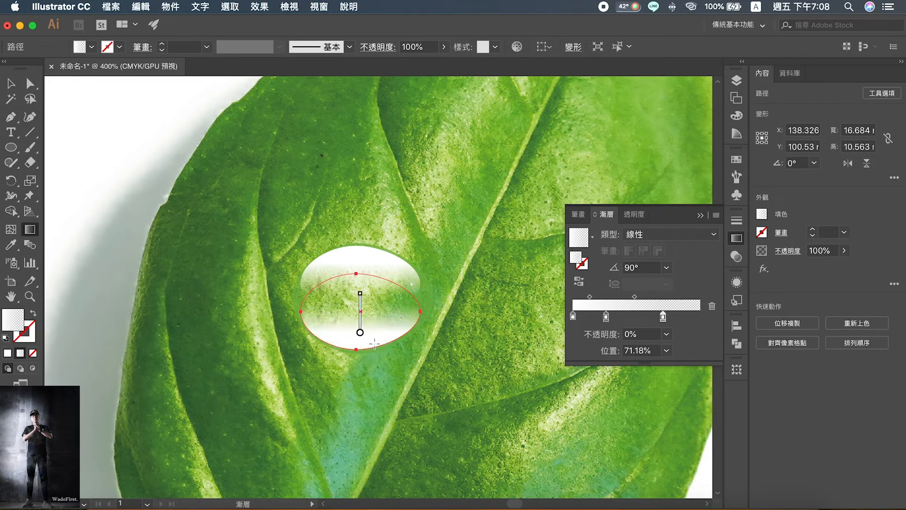
left_click(11, 83)
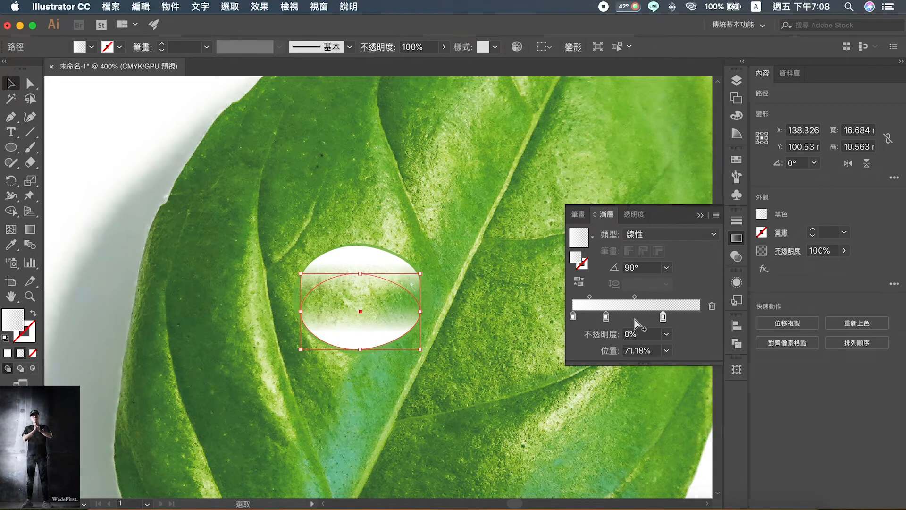
Set the lower highlight's 60% opacity gradient stop to 21.48% and its transparent stop to 77.22%.
mouse_move(608, 318)
left_mouse_down()
mouse_move(652, 316)
mouse_move(658, 345)
mouse_move(648, 319)
mouse_move(660, 320)
mouse_move(592, 317)
mouse_move(603, 317)
left_mouse_up()
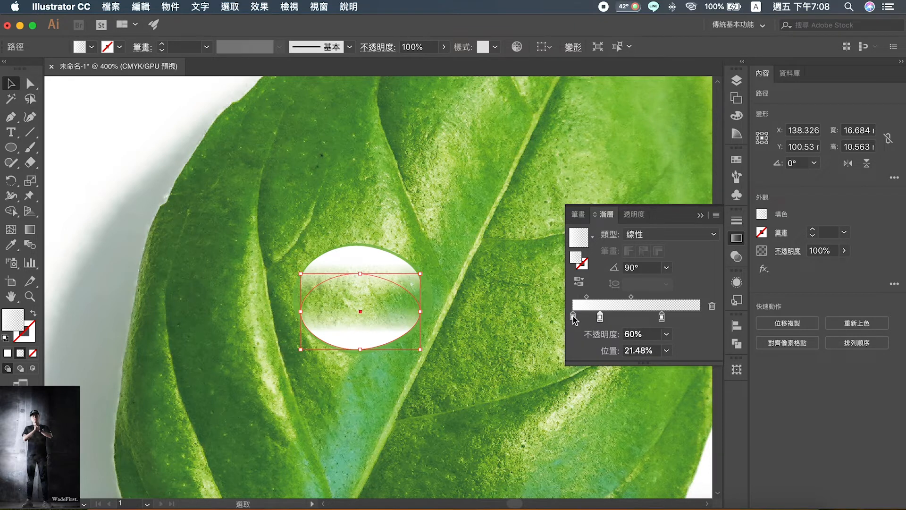
left_click_drag(662, 320, 672, 321)
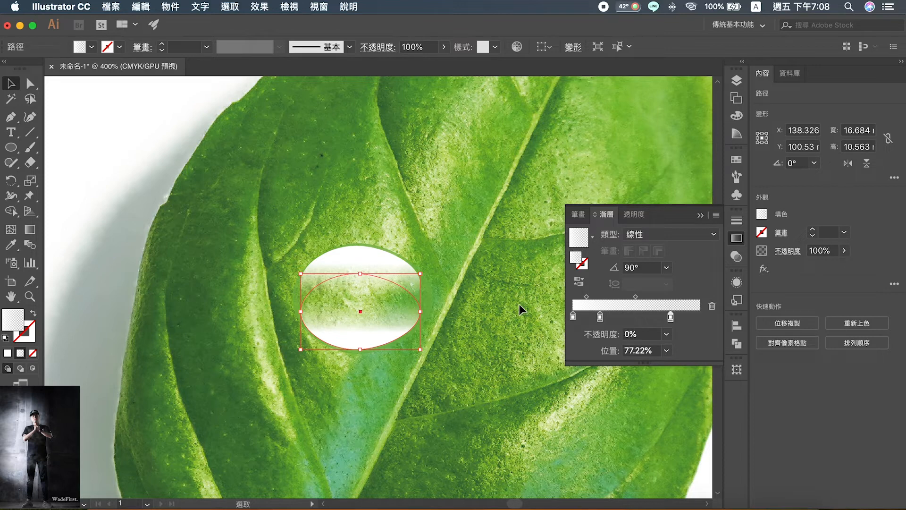
left_click(513, 242)
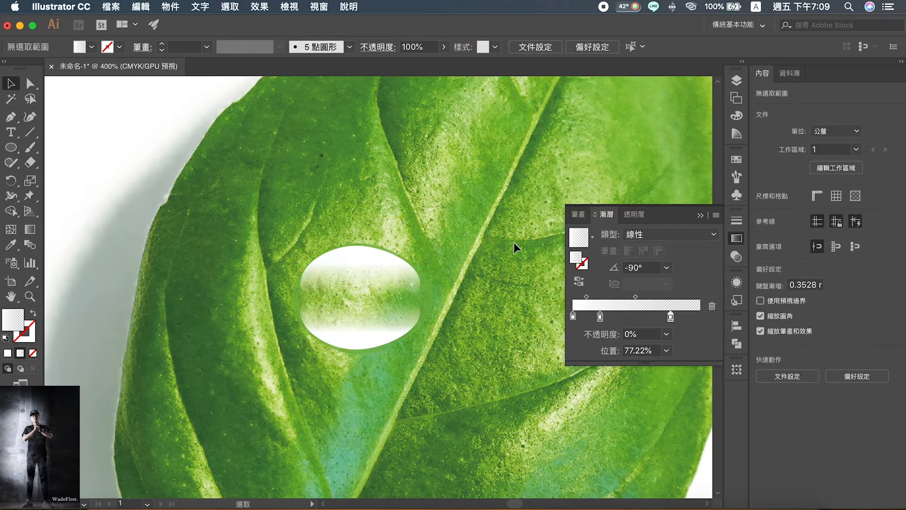
Narrow the lower highlight oval to about 16.16 mm wide by pulling in its right side, leaving its left edge in place.
left_click(336, 329)
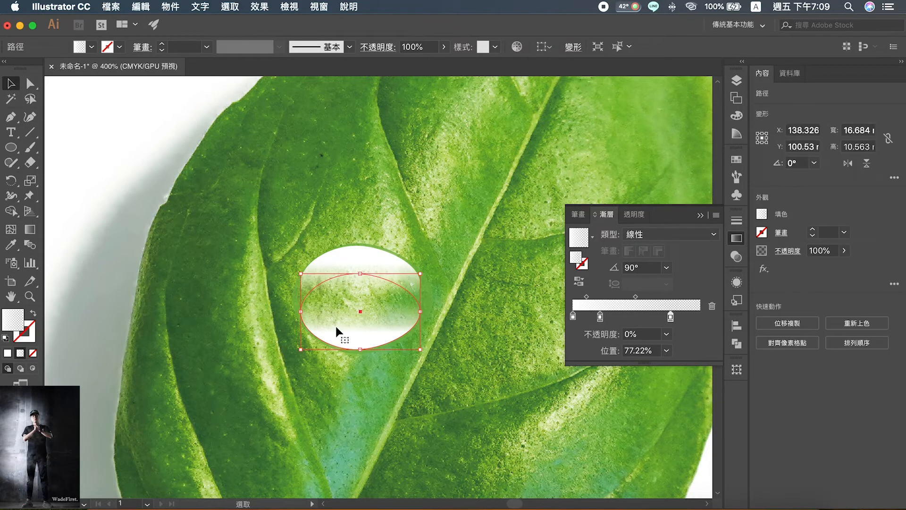
left_click_drag(301, 311, 308, 312)
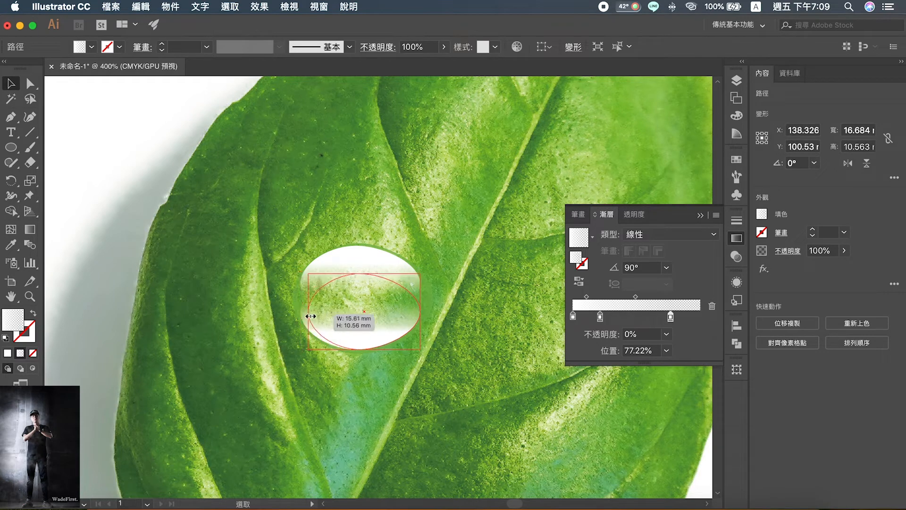
left_click_drag(423, 314, 414, 314)
left_click(445, 322)
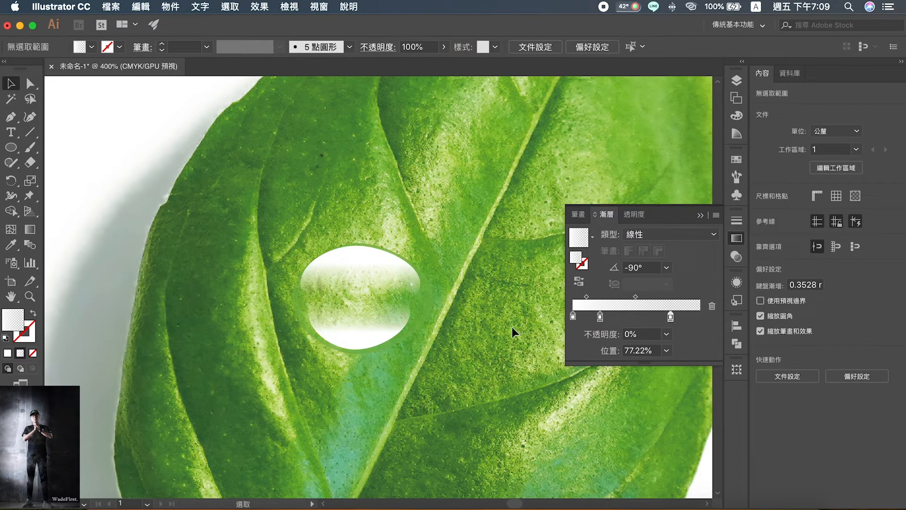
left_click(359, 274)
left_click_drag(415, 317, 417, 314)
left_click(463, 322)
left_click(312, 307)
left_click_drag(308, 312, 301, 310)
left_click(445, 341)
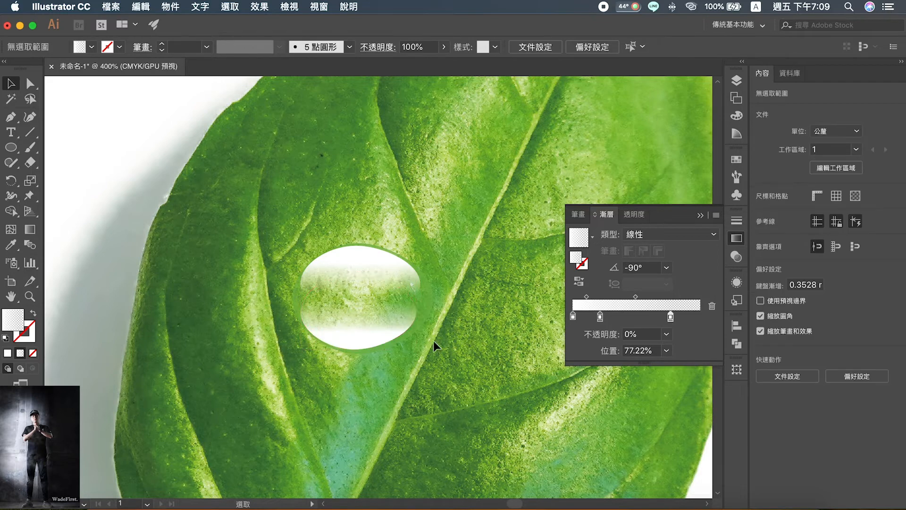
Set the lower highlight oval's blending mode to Overlay (重疊).
left_click(407, 323)
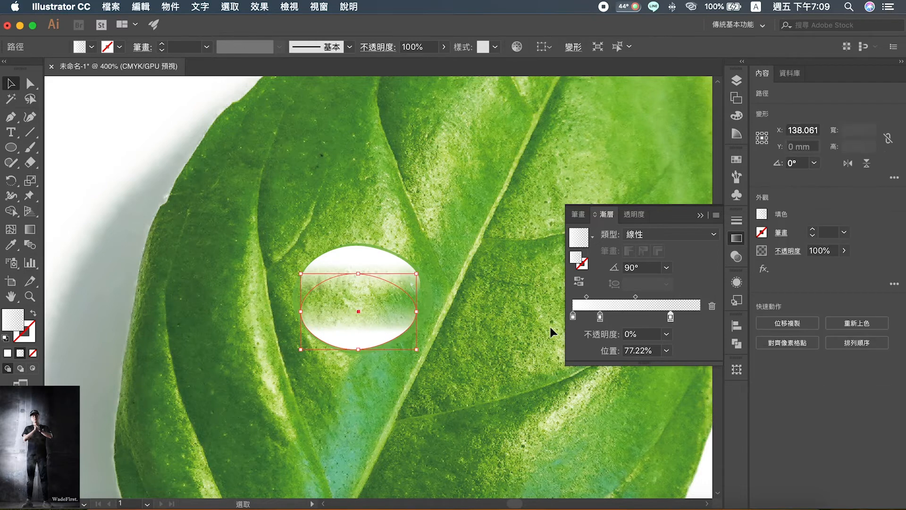
left_click(737, 256)
left_click(621, 235)
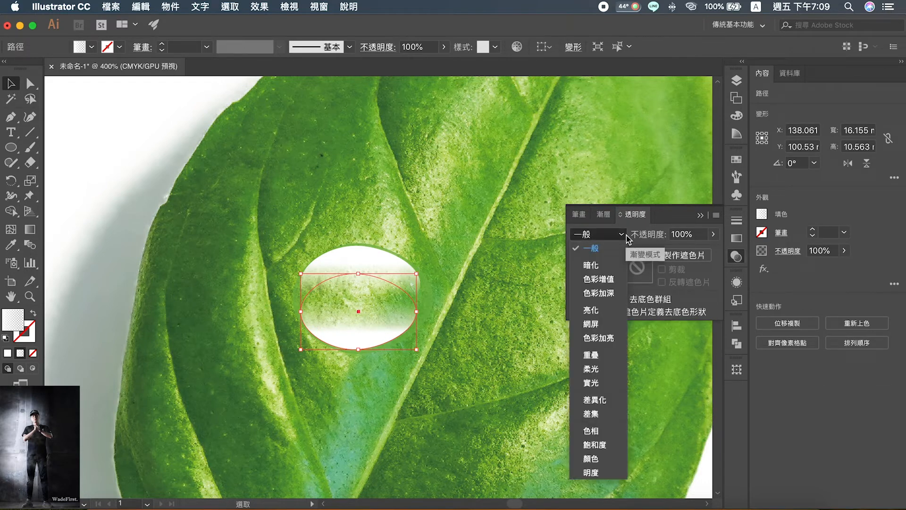
left_click(591, 354)
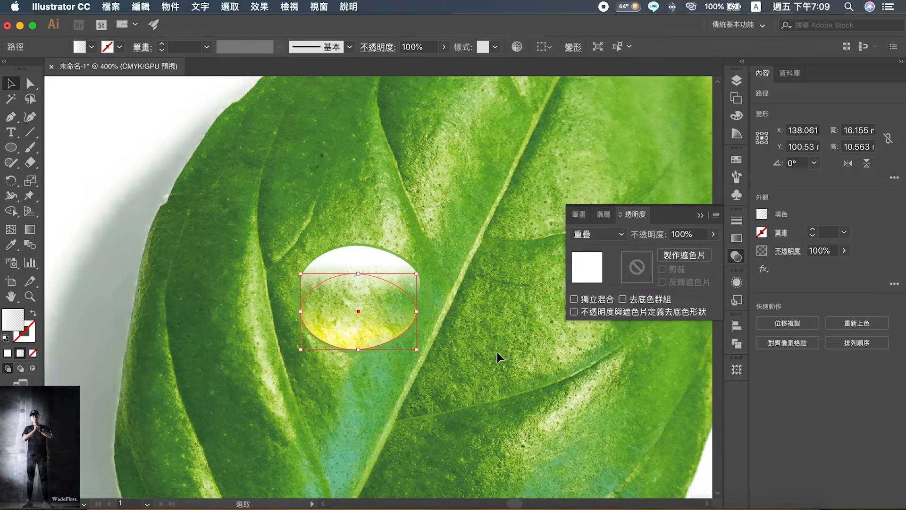
left_click(475, 348)
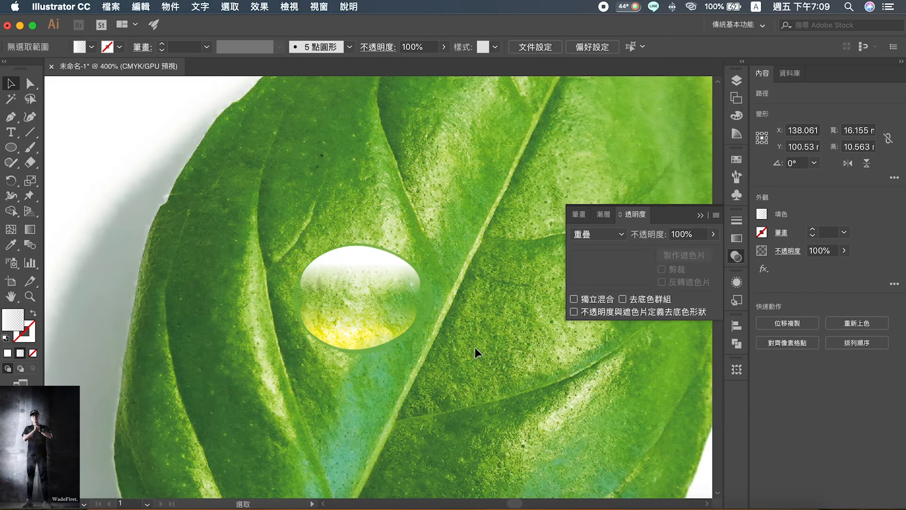
left_click(372, 262)
left_click(468, 262)
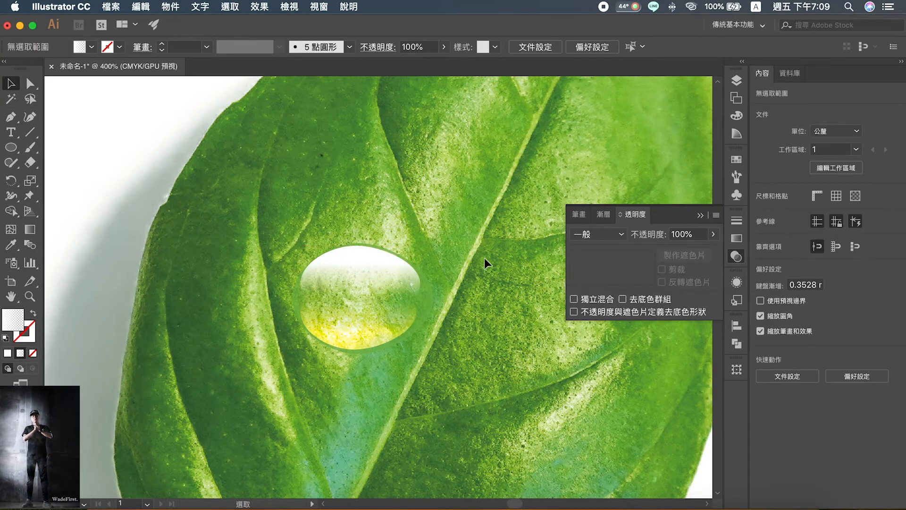
Apply a Multiply drop shadow to the green mesh droplet with 75% opacity, 1 mm X and Y offsets, 1 mm blur and 100% darkness.
left_click(432, 303)
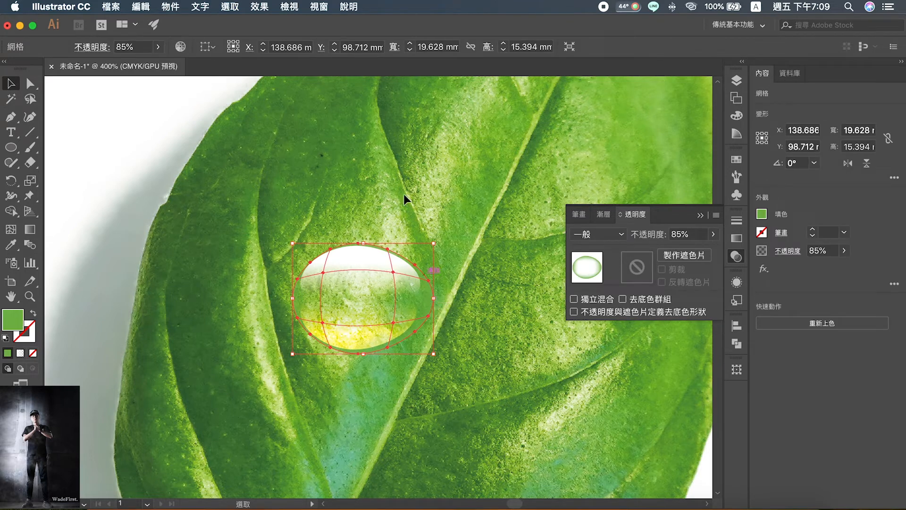
left_click(262, 7)
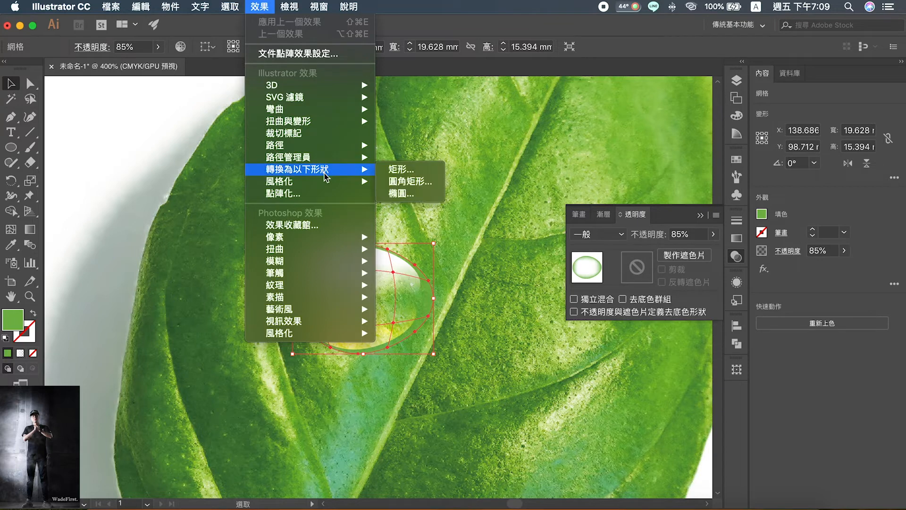
mouse_move(327, 179)
left_click(422, 242)
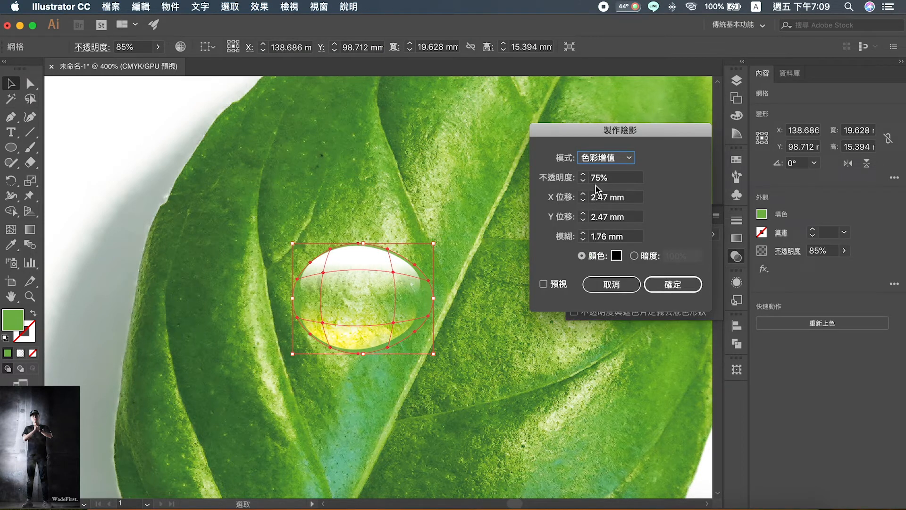
left_click(584, 199)
left_click(584, 199)
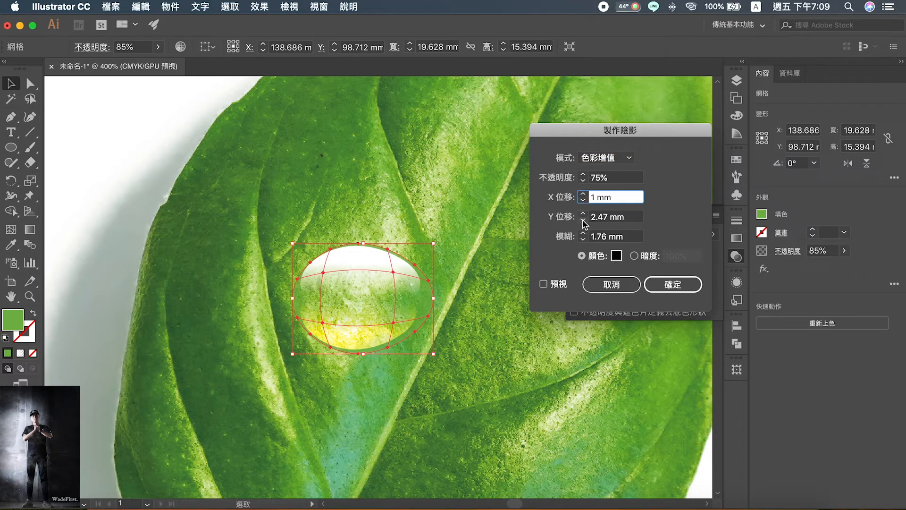
left_click(584, 220)
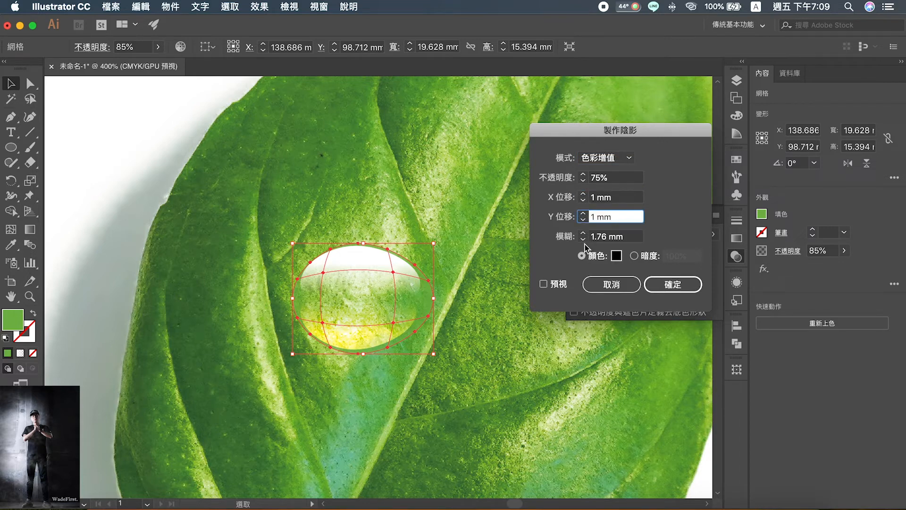
left_click(584, 242)
left_click(634, 256)
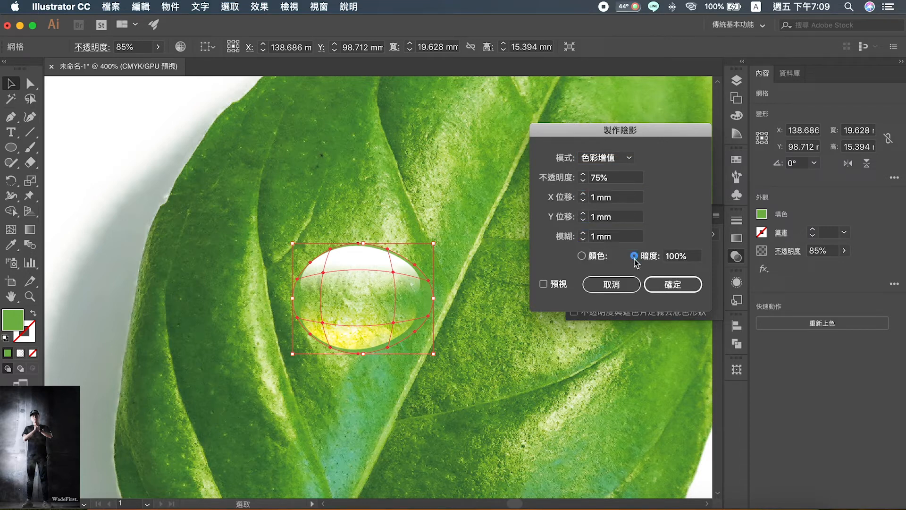
left_click(567, 285)
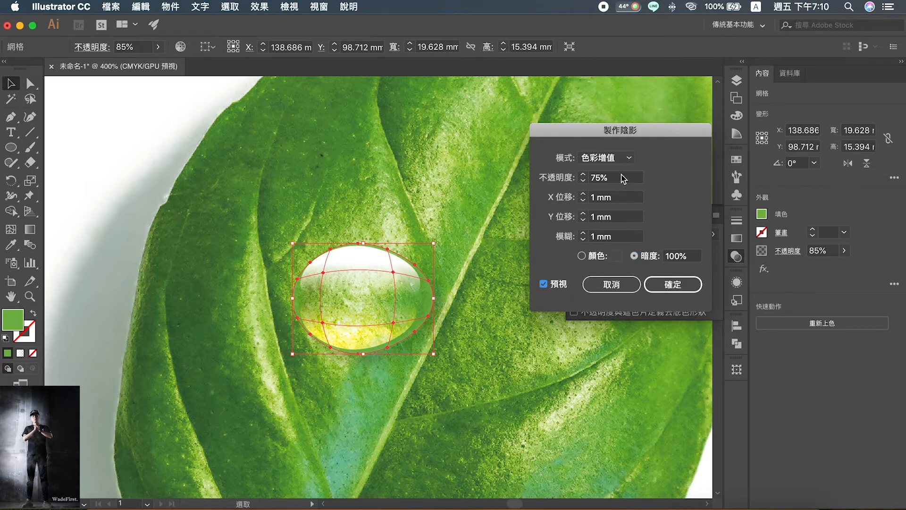
left_click(659, 285)
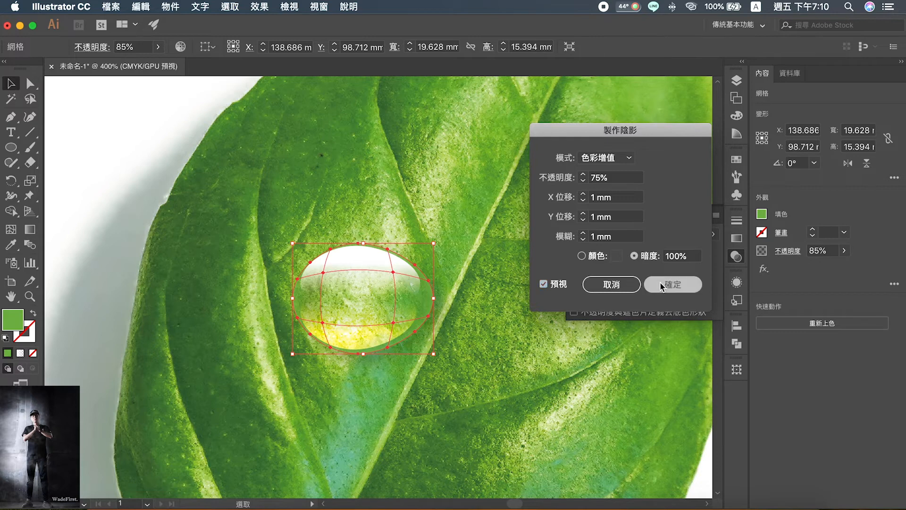
Try moving the green mesh droplet sideways, and undo the move.
left_click_drag(433, 287, 472, 296)
key("super+z")
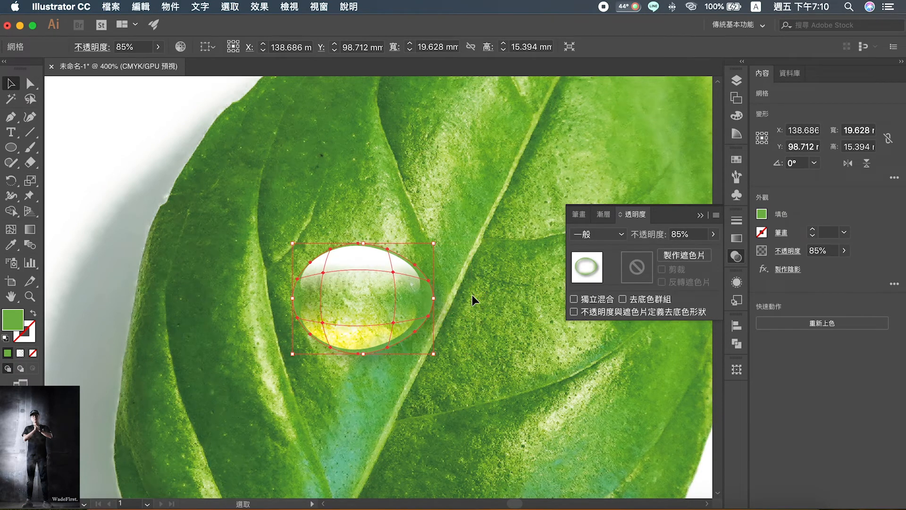
left_click(466, 284)
Lower the upper highlight oval's opacity to 80%.
left_click(381, 281)
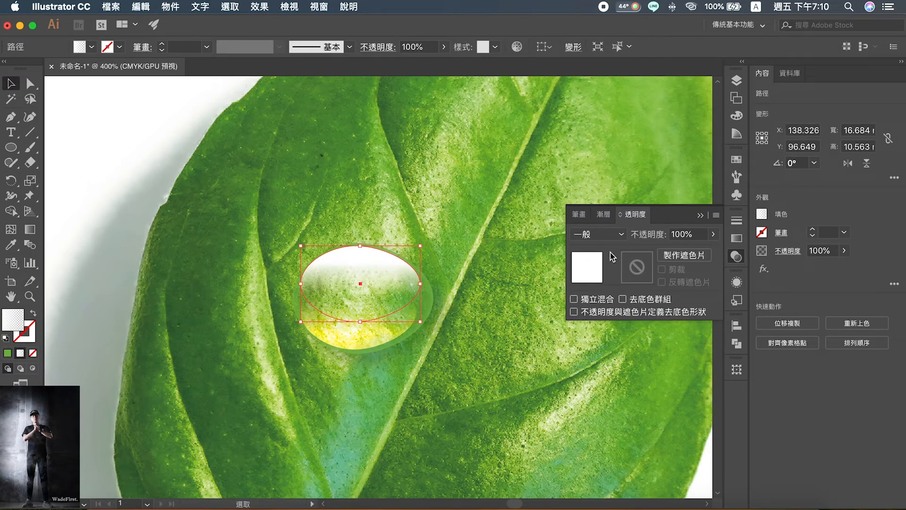
left_click(712, 235)
left_click_drag(711, 249, 699, 255)
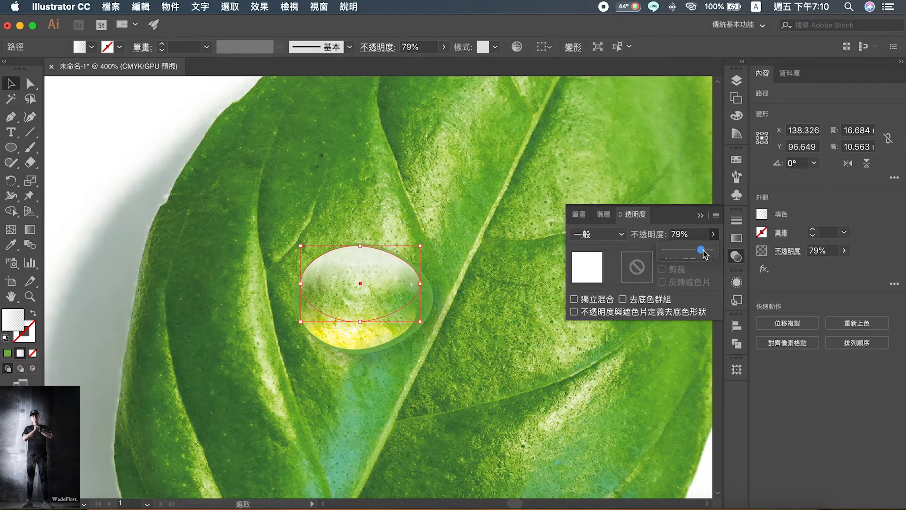
Set the transparent end stop of the upper highlight's gradient to 83.76%.
left_click(737, 282)
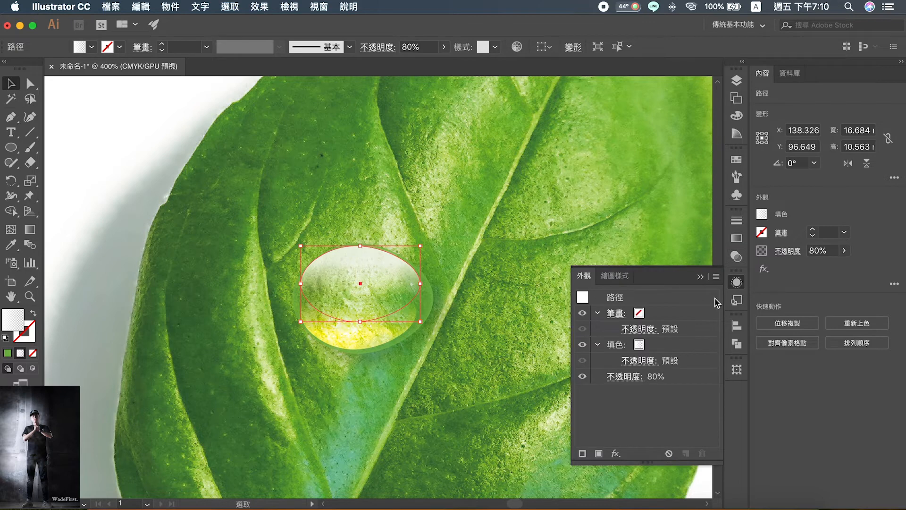
left_click(737, 238)
double_click(677, 316)
key("Escape")
mouse_move(678, 316)
left_mouse_down()
mouse_move(693, 316)
mouse_move(679, 316)
left_mouse_up()
left_click(482, 249)
Move the upper highlight's right anchor point outward so the oval is about 17.04 mm wide.
left_click(408, 280)
left_click_drag(421, 284, 425, 284)
left_click(30, 83)
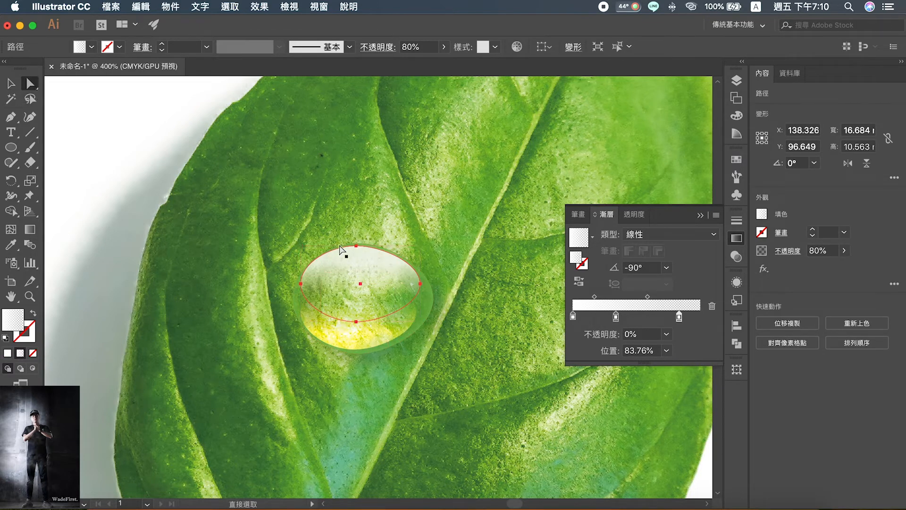
left_click_drag(421, 284, 426, 283)
key("Left")
key("Left")
left_click(420, 284)
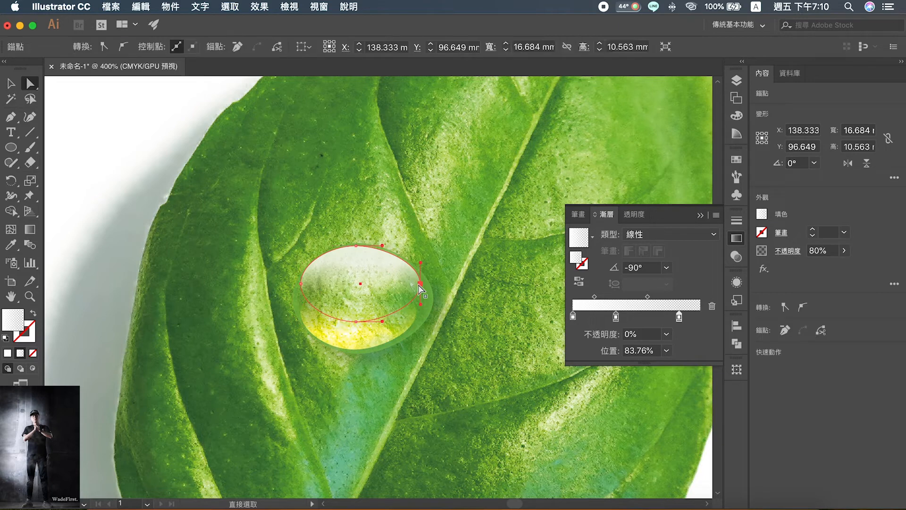
Pull the lower highlight's right anchor point outward toward the droplet's edge.
left_click(380, 330)
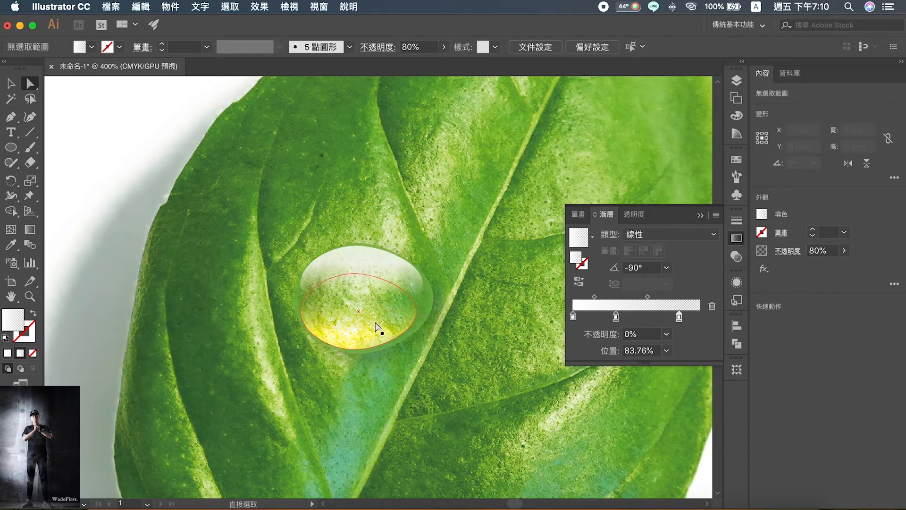
mouse_move(356, 277)
left_mouse_down()
mouse_move(359, 303)
mouse_move(359, 274)
mouse_move(356, 291)
left_mouse_up()
key("super+z")
left_click_drag(417, 312, 423, 311)
left_click(445, 340)
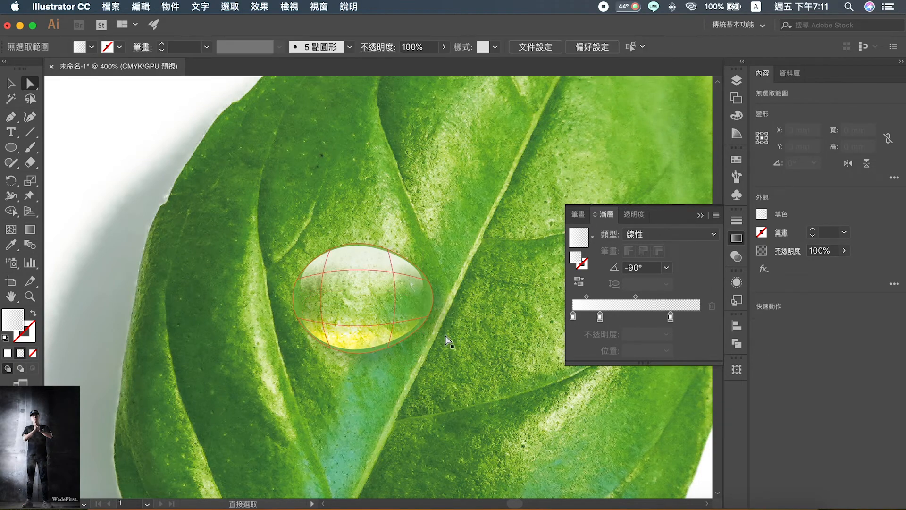
Raise the upper highlight's bottom anchor point to flatten the lower curve of the oval.
left_click(334, 288)
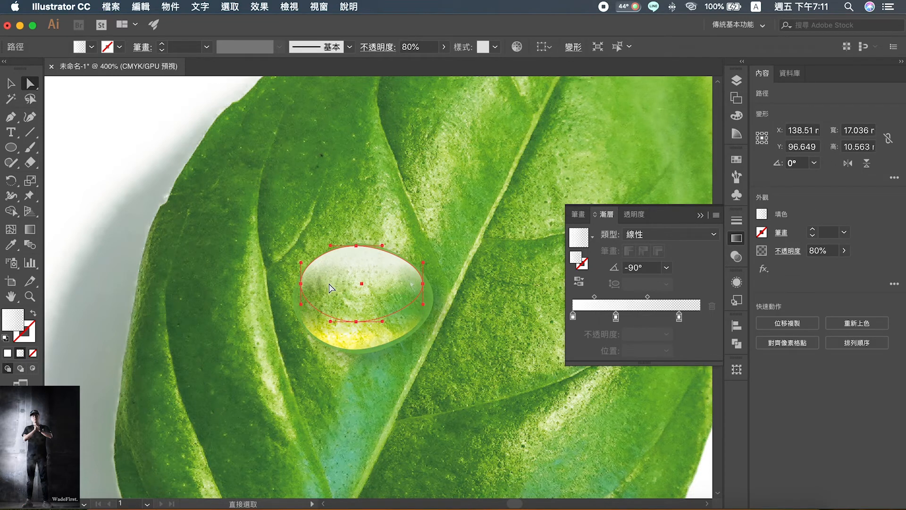
left_click_drag(303, 283, 304, 288)
left_click_drag(357, 321, 360, 310)
left_click(357, 321)
left_click(420, 344)
left_click(372, 267)
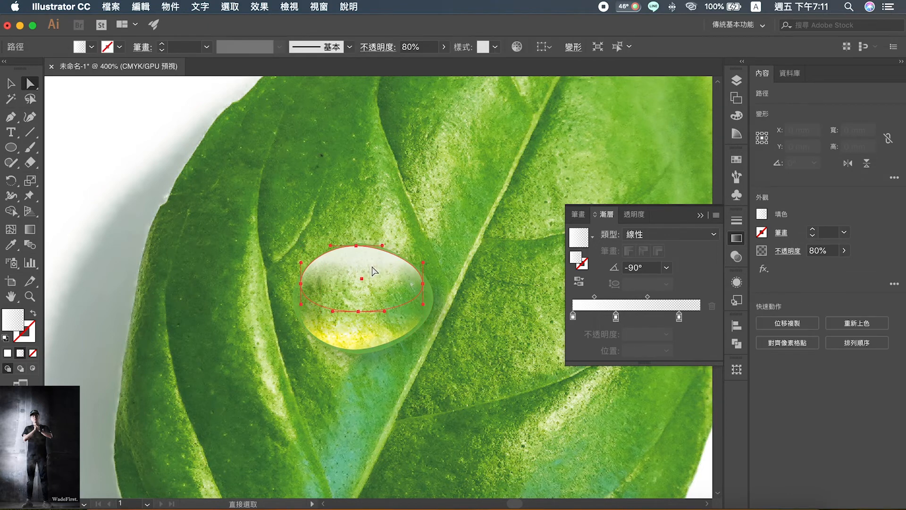
left_click(407, 265)
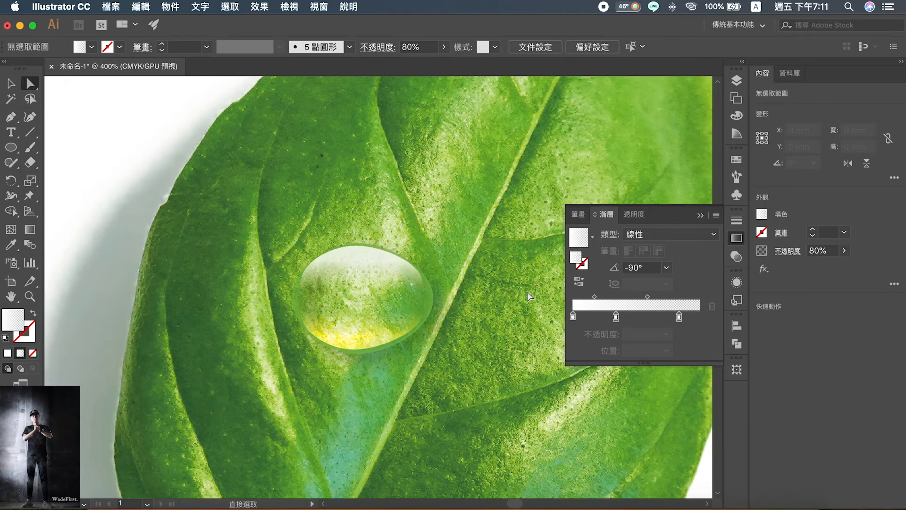
left_click(423, 283)
left_click_drag(422, 263, 419, 263)
left_click(462, 262)
key("super+z")
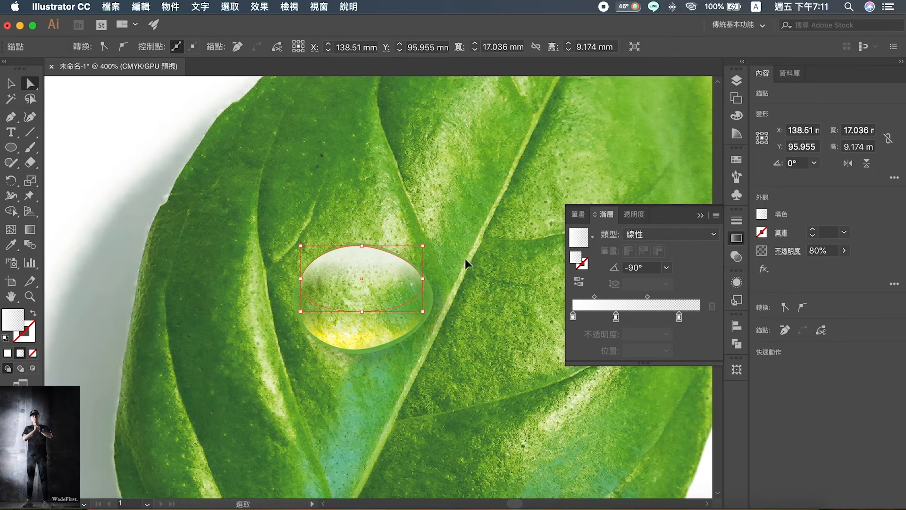
Tilt the direction handles of the upper highlight's right anchor along the droplet's edge and widen the oval to about 17.57 mm.
key("super+=")
key("super+=")
left_click(469, 287)
left_click(435, 315)
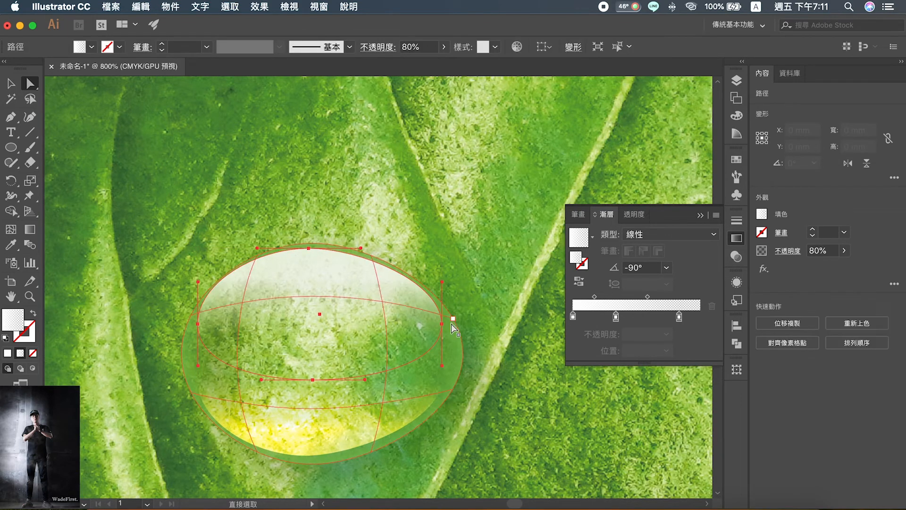
left_click_drag(443, 366, 457, 366)
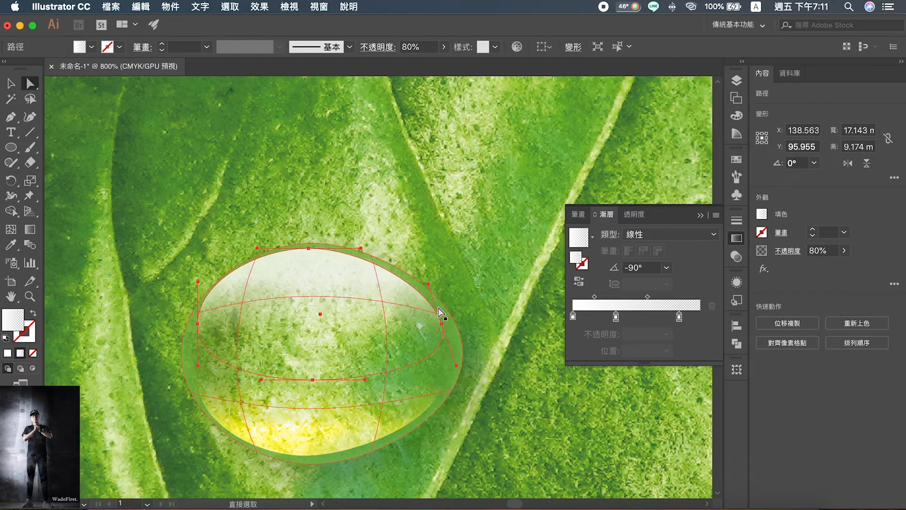
left_click(442, 324)
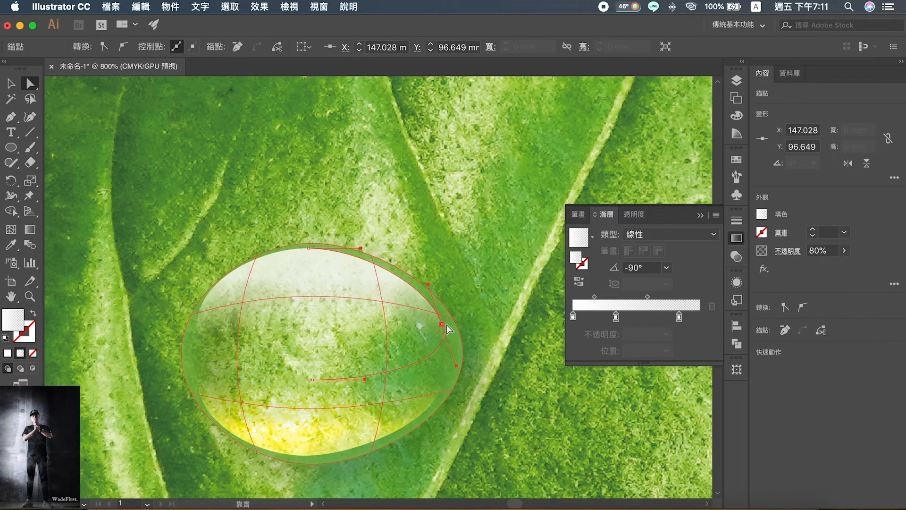
left_click(485, 299)
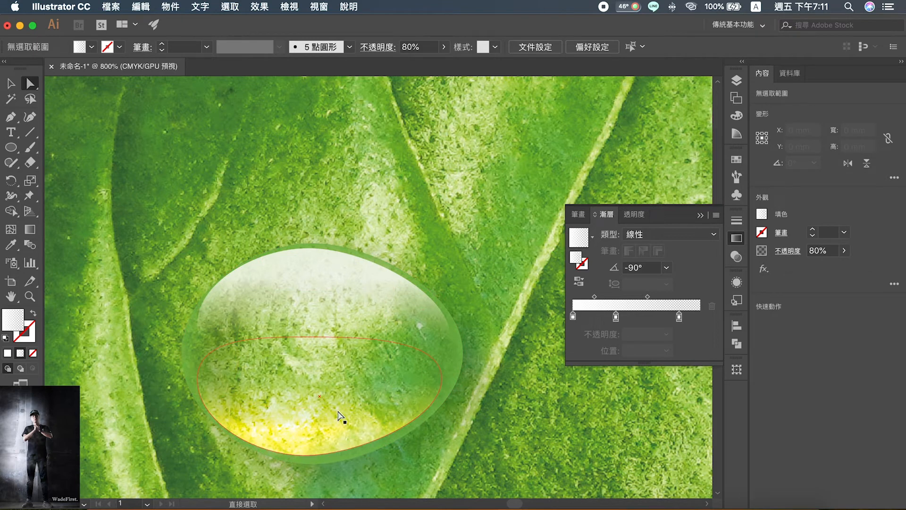
Nudge the lower highlight slightly to the right so it sits centred within the droplet.
left_click(339, 444)
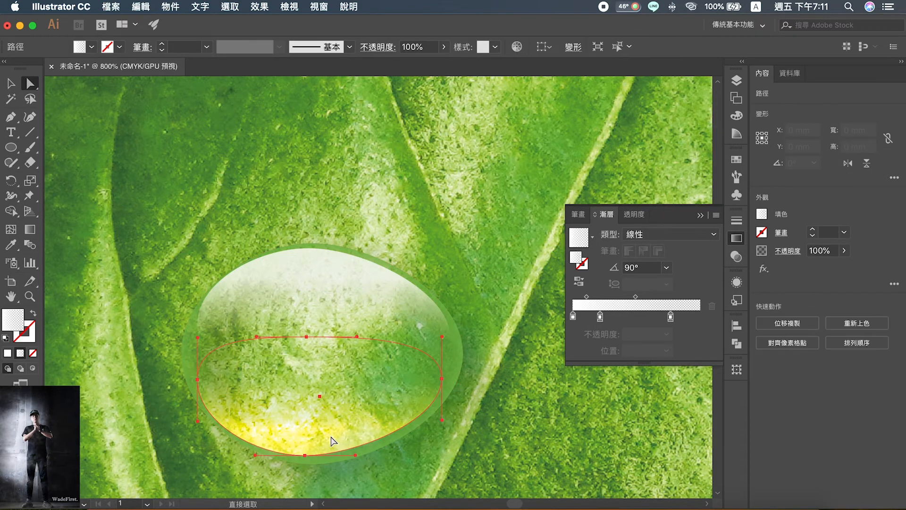
key("Right")
key("Right")
key("Right")
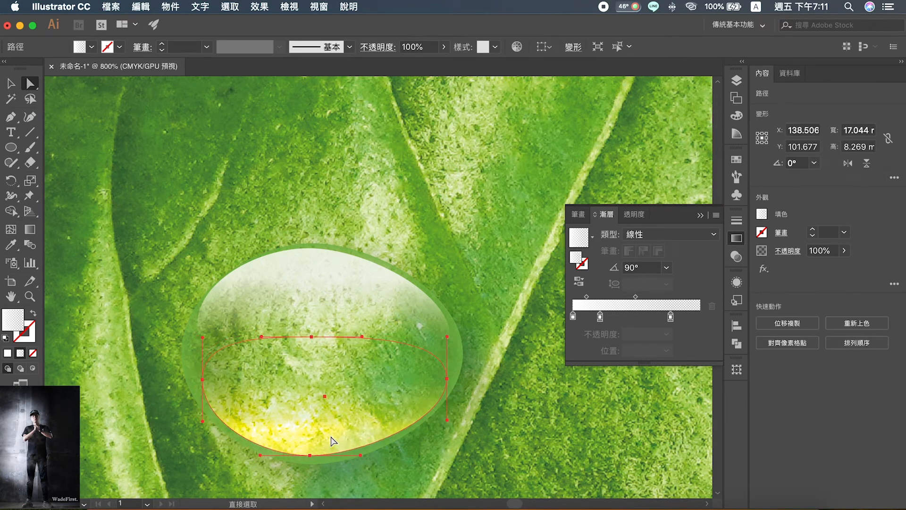
Group the droplet's mesh oval and both highlights into a single object.
left_click(380, 290)
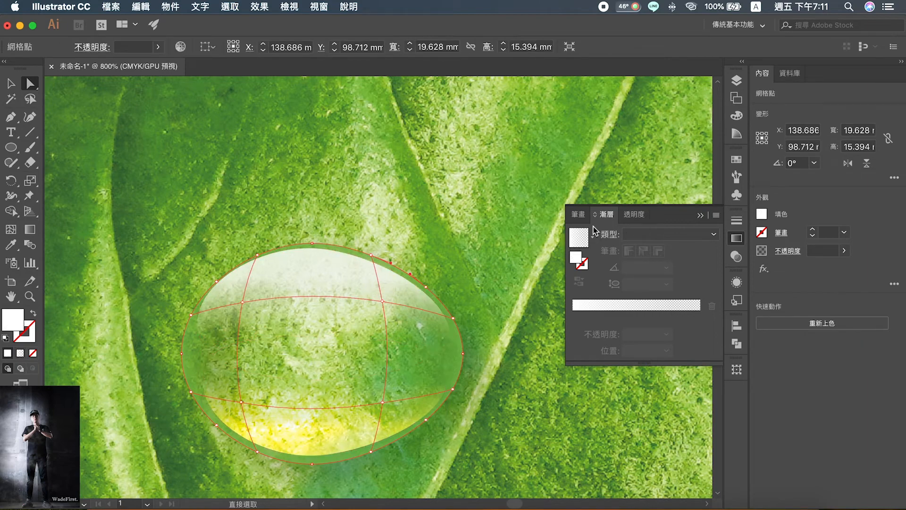
key("super")
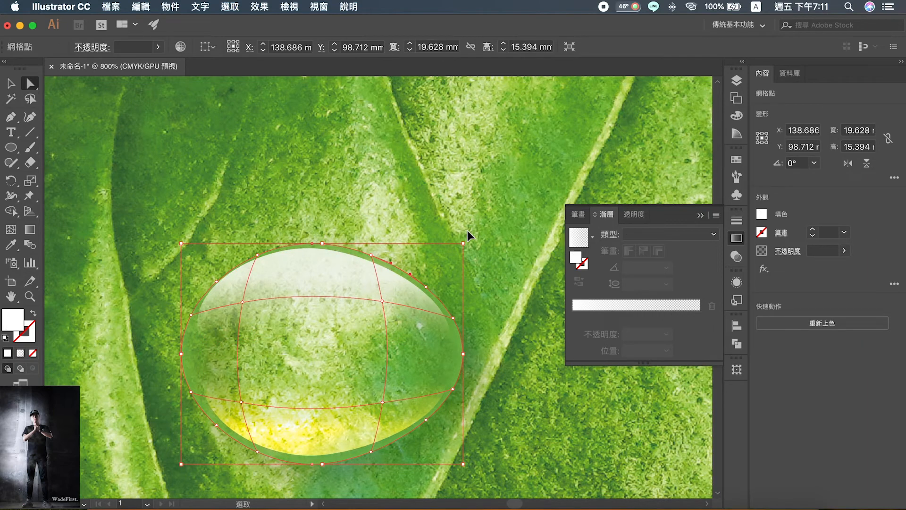
key("super+0")
left_click(461, 232)
left_click(351, 279)
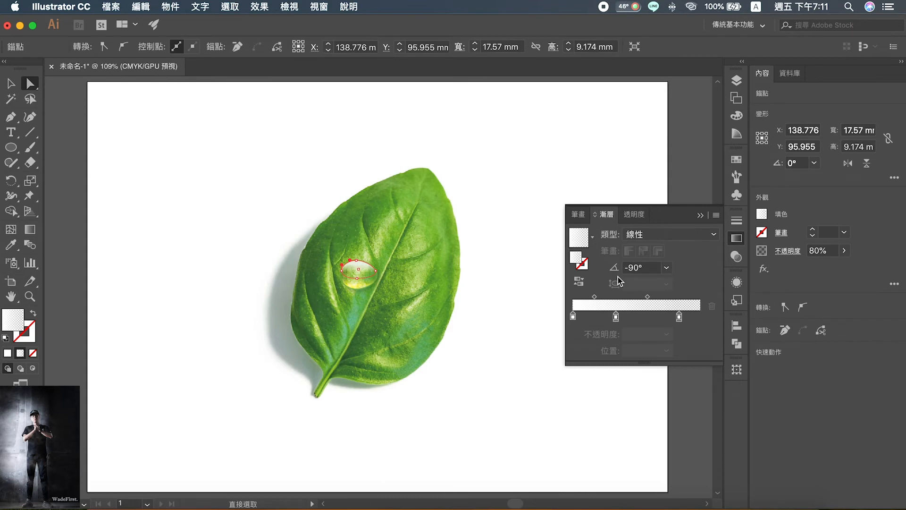
left_click_drag(260, 203, 492, 409)
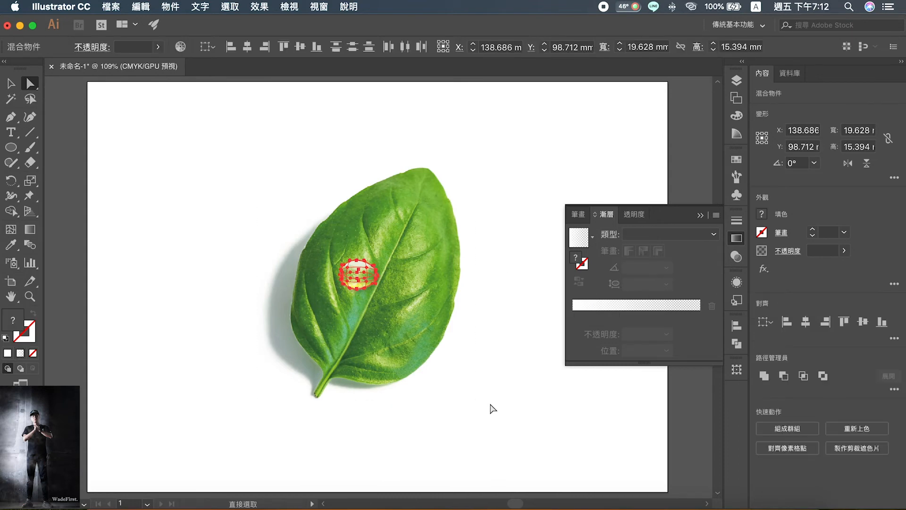
left_click(492, 409)
left_click(360, 281)
left_click(383, 259)
left_click(359, 264)
left_click(14, 84)
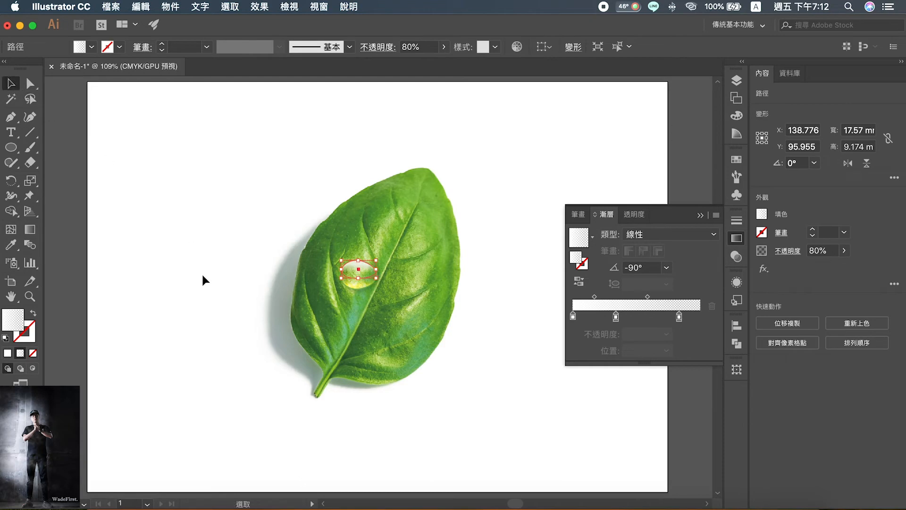
left_click(367, 277)
key("super+1")
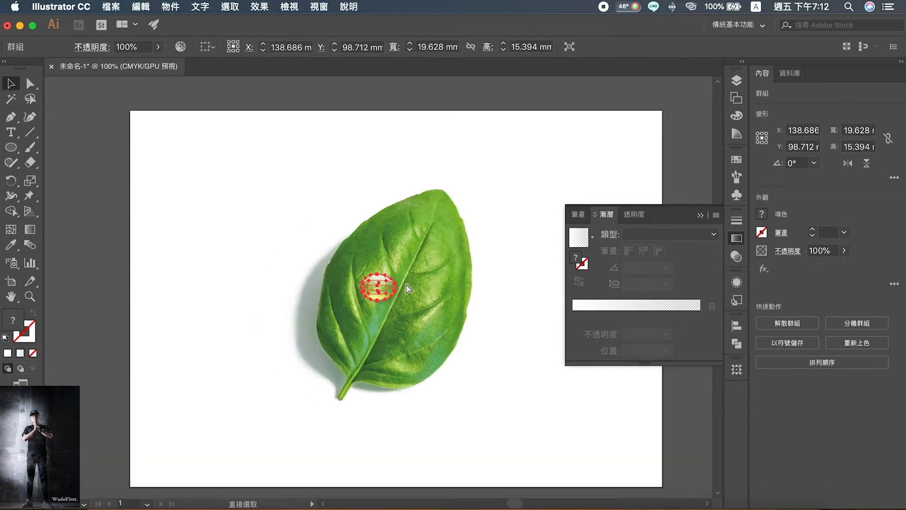
Scale the grouped droplet down on the leaf.
key("super+equal")
key("super+equal")
left_click_drag(414, 261, 400, 280)
left_click(395, 264)
Duplicate the droplet to the upper, right and lower parts of the leaf, tilting the right copy and standing the lower one upright.
left_click(380, 289)
left_click_drag(399, 274, 426, 420)
left_click_drag(455, 372, 463, 367)
left_click(448, 370)
left_click(457, 316)
left_click(370, 297)
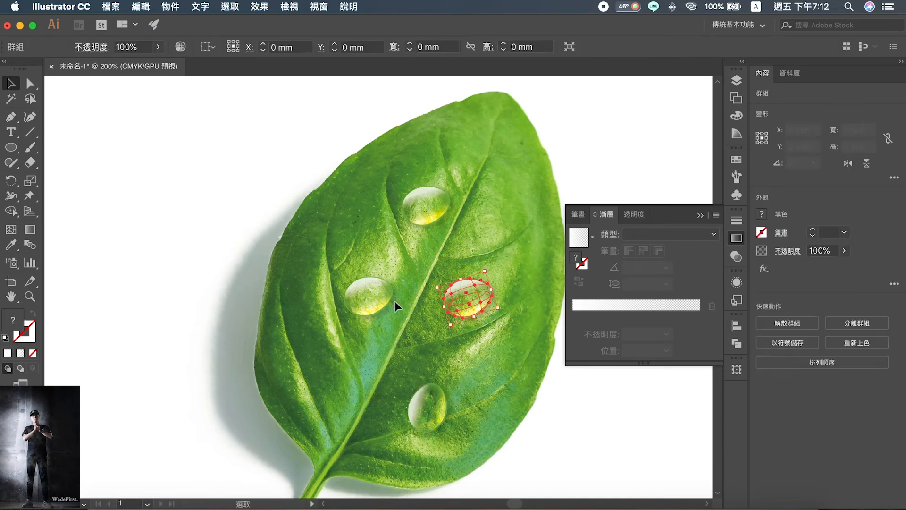
Spread the droplets out by lowering the upper-middle and left ones and shifting the right one toward the leaf's edge.
left_click_drag(414, 225, 415, 253)
left_click(486, 279)
left_click_drag(367, 290, 368, 326)
left_click_drag(471, 300, 502, 293)
Add four more droplet copies near the leaf's left edge, lower left, tip and upper right.
left_click(429, 240)
left_click_drag(430, 240, 331, 266)
left_click(486, 288)
left_click(355, 345)
left_click_drag(356, 345, 442, 158)
left_click_drag(415, 249, 486, 219)
left_click(465, 290)
left_click(434, 244)
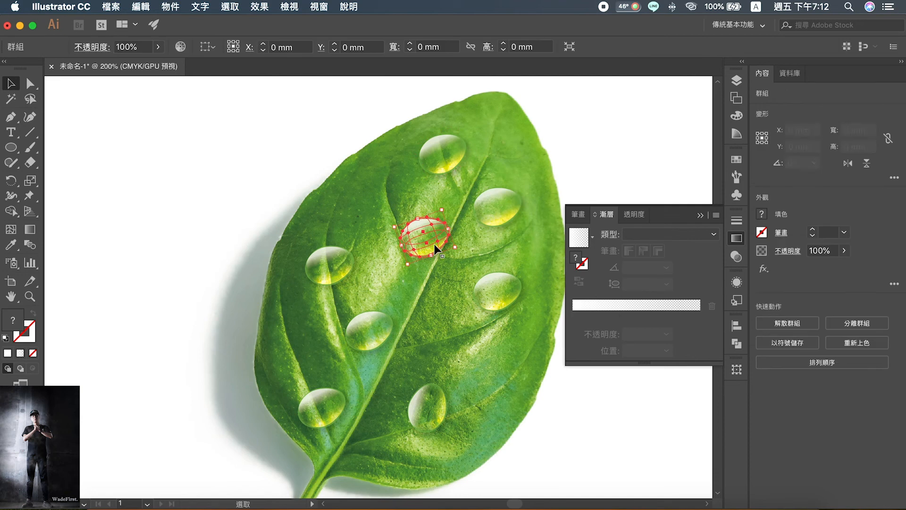
Shrink the left-edge and lower-left droplets and slightly enlarge the upright droplet on the lower part of the leaf.
left_click_drag(347, 257, 343, 270)
left_click(353, 288)
left_click(305, 410)
left_click_drag(335, 379, 334, 393)
left_click(439, 405)
Adjust the tilt of the droplet on the leaf's right half, and shrink and rotate the upper-right droplet.
left_click(486, 303)
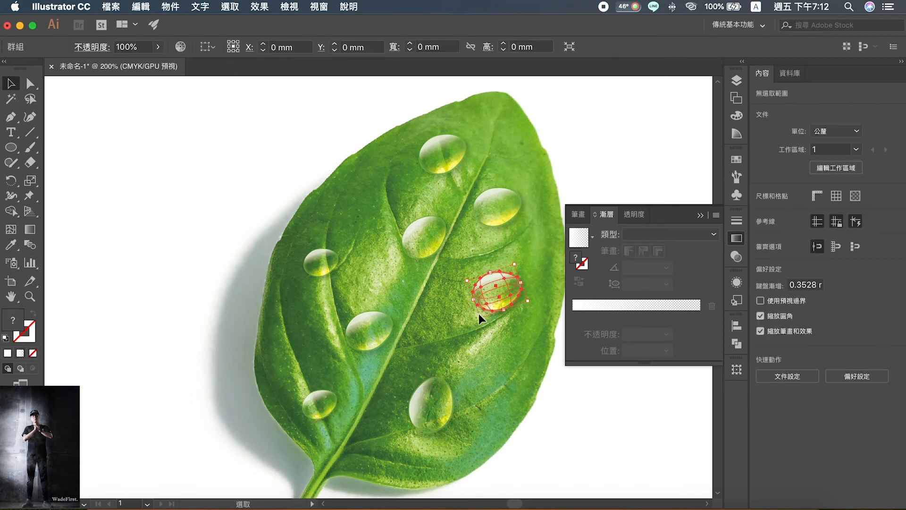
left_click_drag(520, 263, 522, 264)
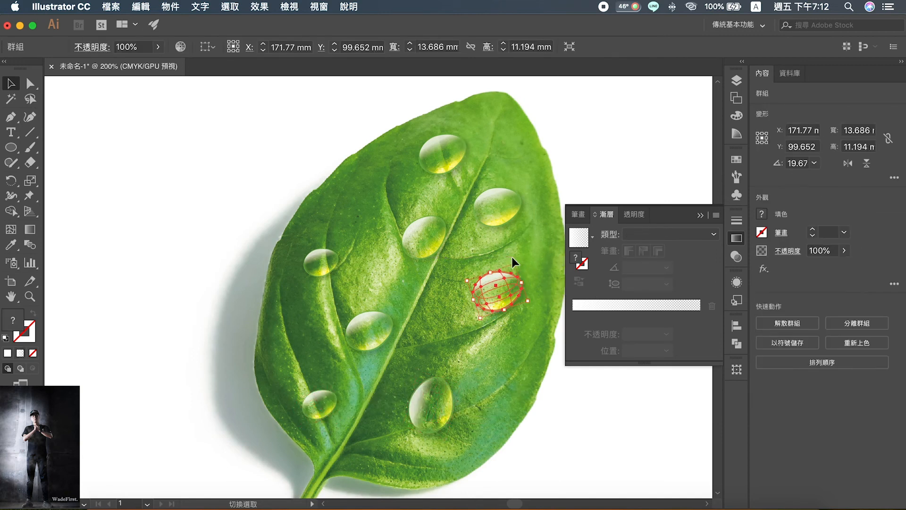
left_click(500, 212)
left_click_drag(523, 183, 515, 177)
left_click_drag(499, 209, 506, 209)
left_click_drag(514, 176, 517, 200)
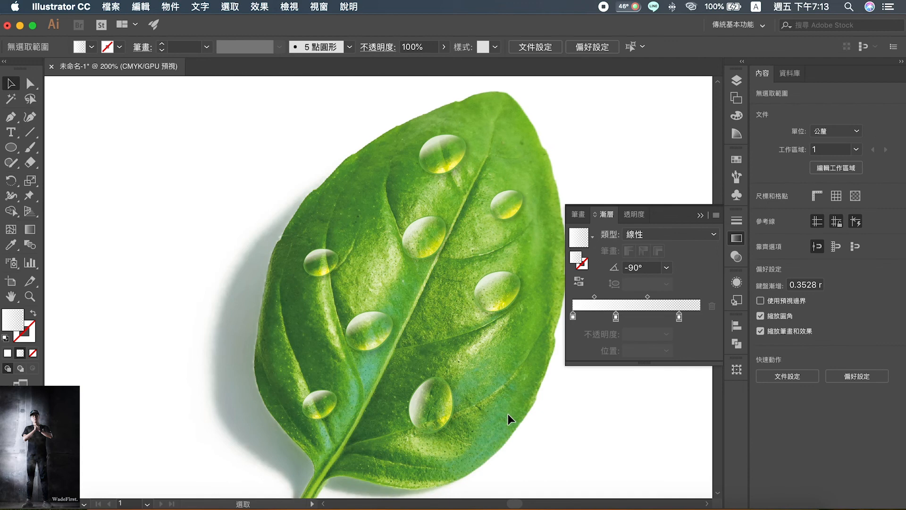
Move the lower-middle droplet onto the leaf's midrib and slightly enlarge the left-edge droplet.
mouse_move(387, 341)
left_mouse_down()
mouse_move(397, 352)
mouse_move(405, 344)
left_mouse_up()
left_click(583, 433)
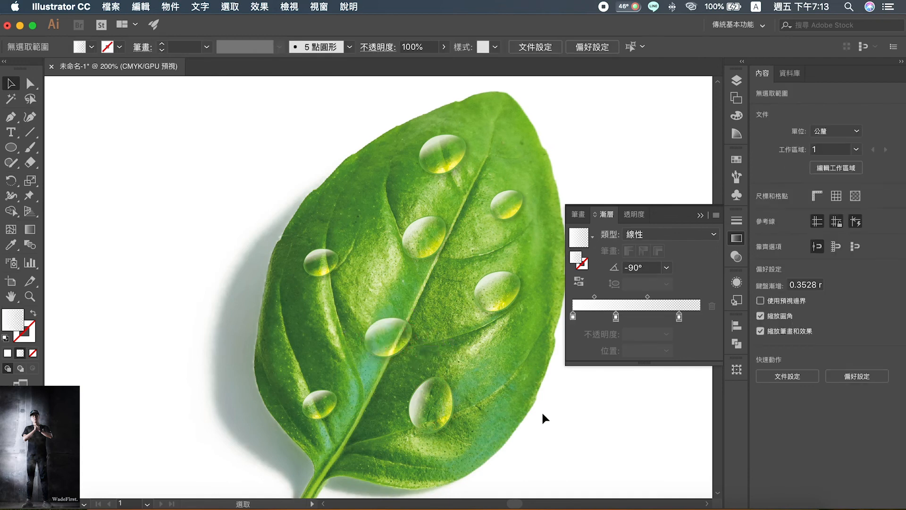
left_click(318, 263)
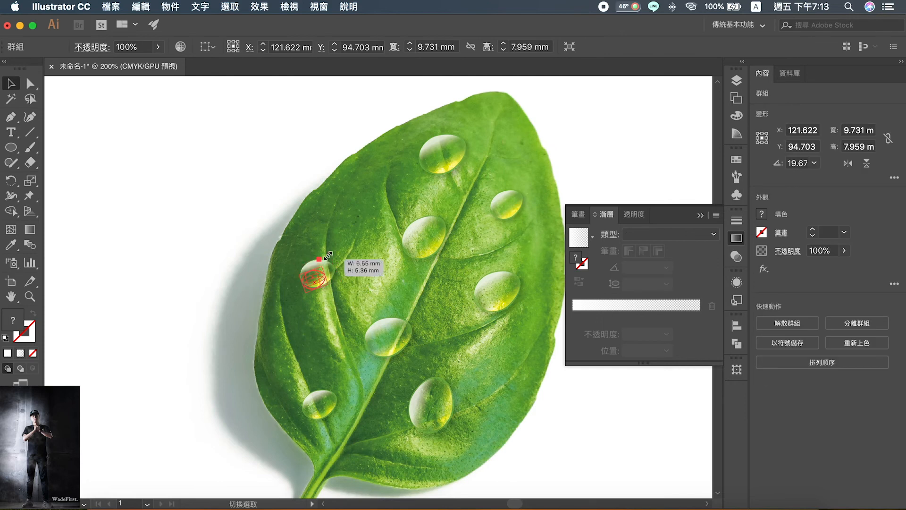
left_click(347, 233)
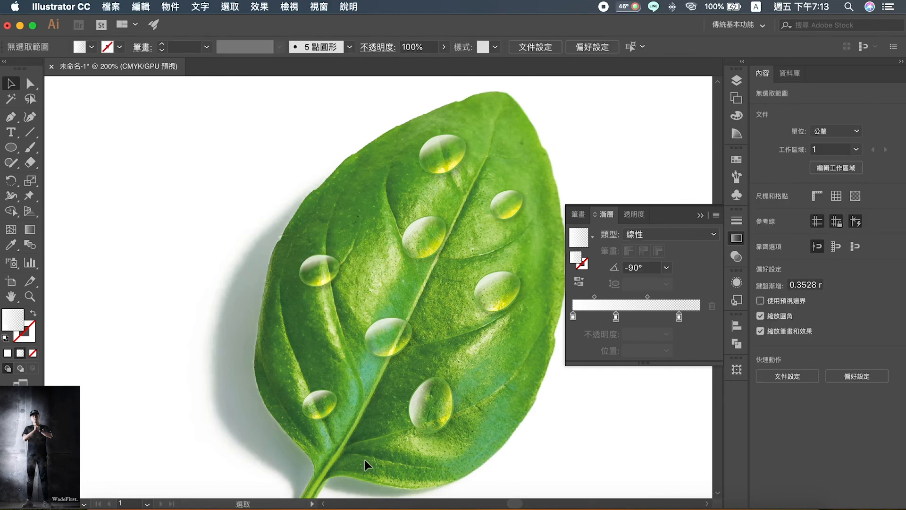
Shift the upright lower droplet slightly down and right, and rotate it to lie sideways.
left_click_drag(425, 434, 434, 440)
left_click(549, 456)
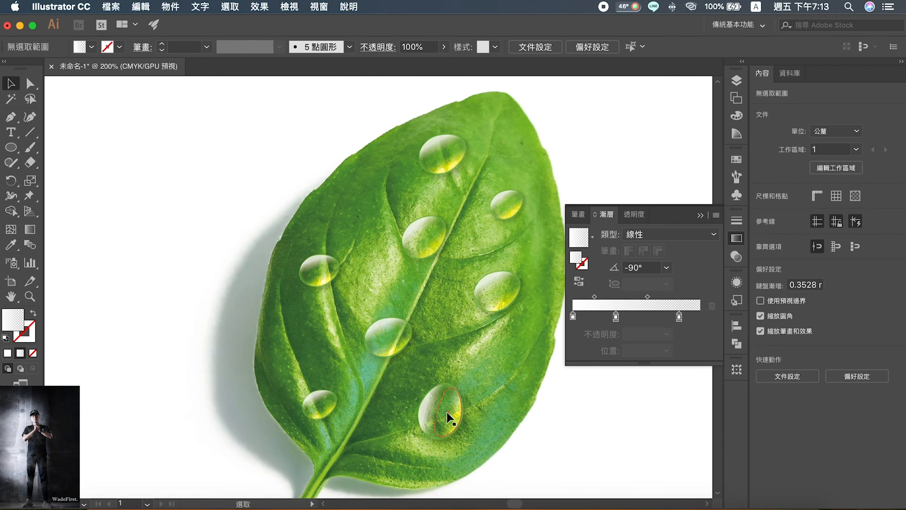
left_click(463, 420)
left_click_drag(478, 388, 481, 408)
left_click(582, 429)
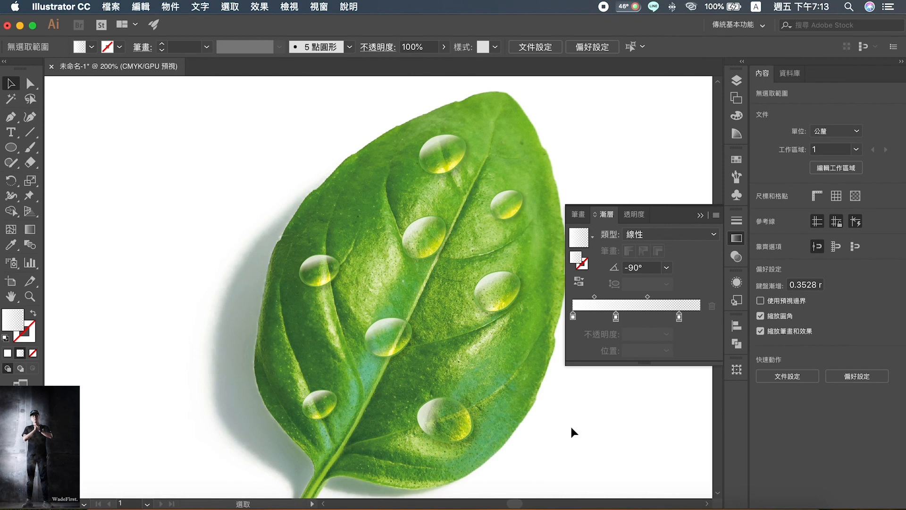
Reshape the droplet in the middle of the leaf's right half into a rounder form.
left_click(501, 299)
left_click_drag(508, 263, 502, 278)
key("super+z")
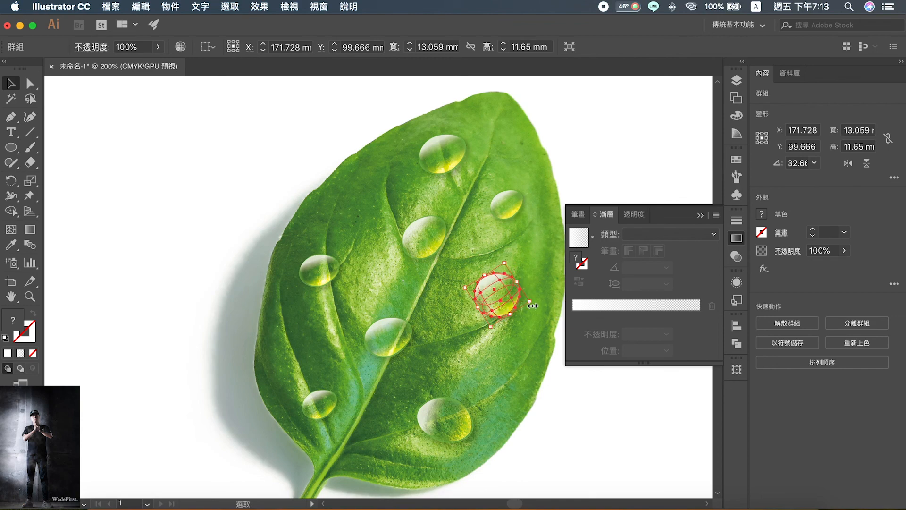
left_click(546, 379)
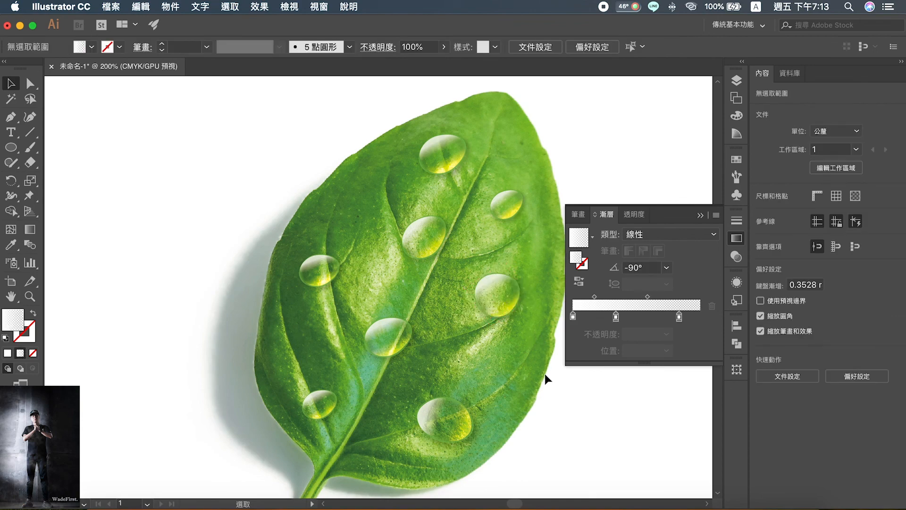